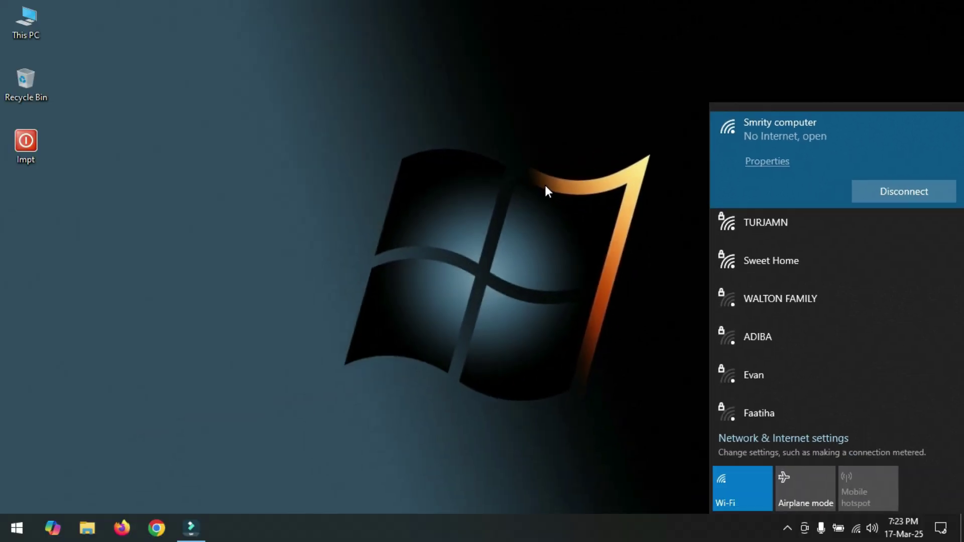
Open the properties page of the connected Wi-Fi network that shows No Internet
click(201, 209)
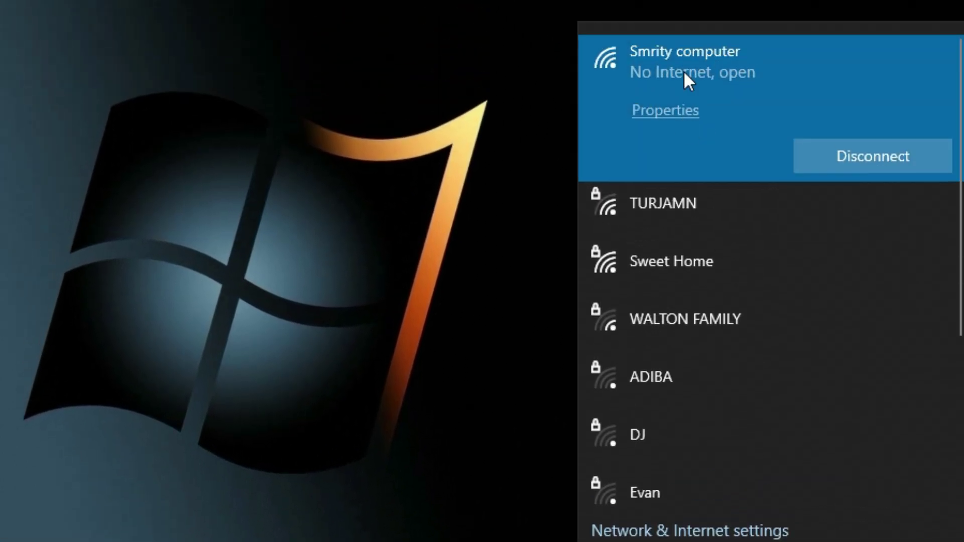
click(667, 124)
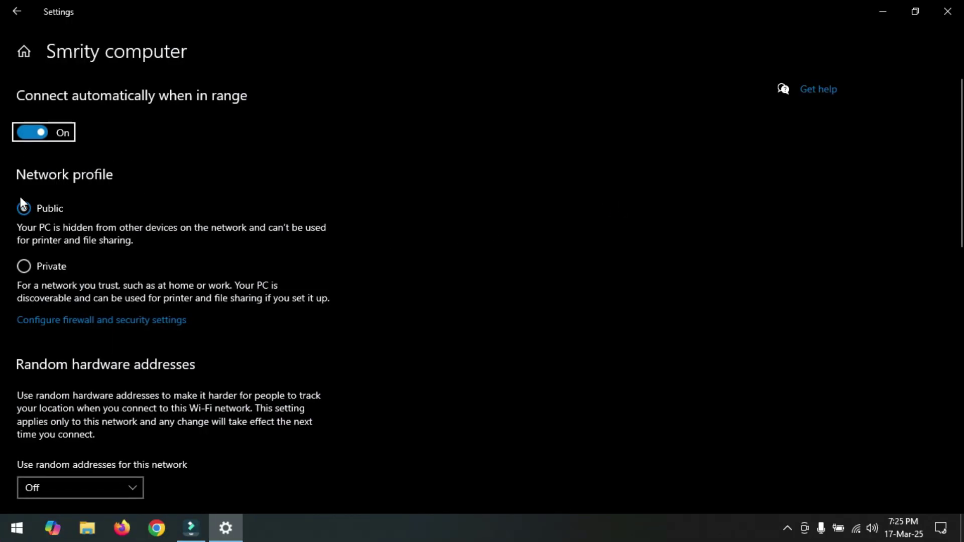
Switch the Wi-Fi network profile from Public to Private and close Settings
click(25, 269)
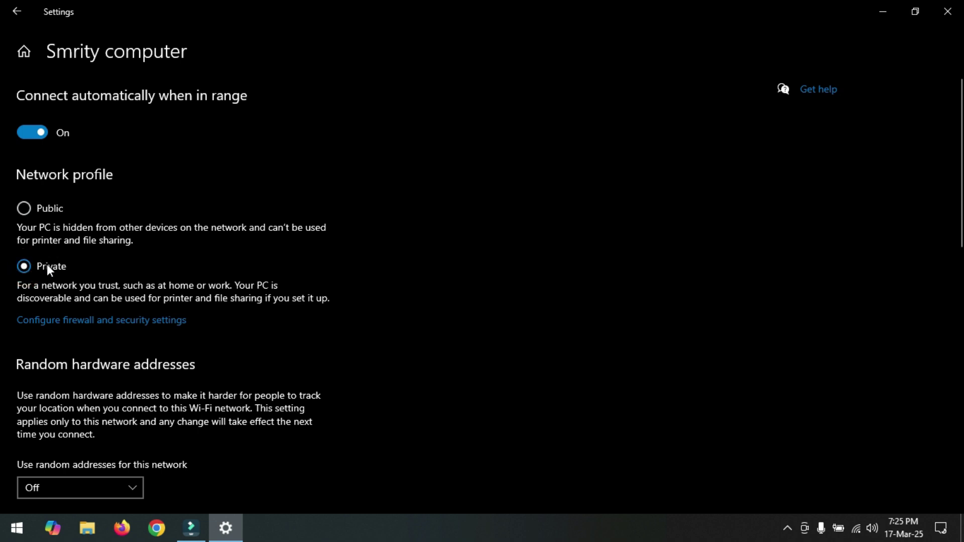
click(948, 15)
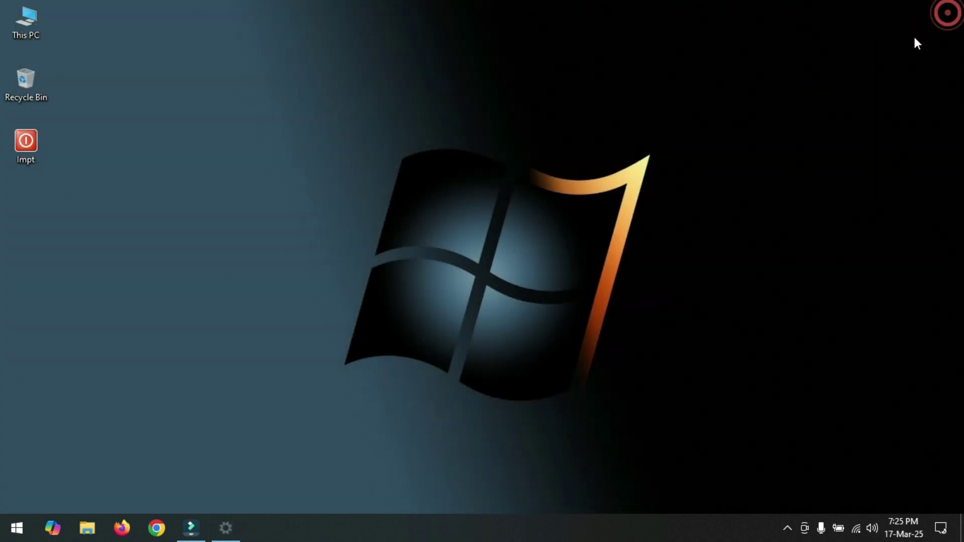
Uncheck 'Allow the computer to turn off this device' for the Intel Dual Band Wireless-AC 3168 adapter
right_click(20, 533)
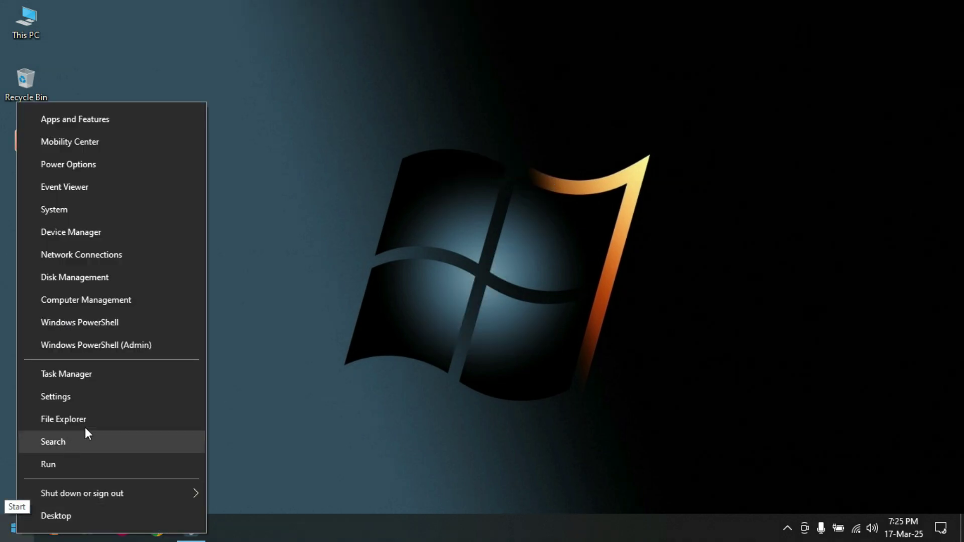
click(70, 236)
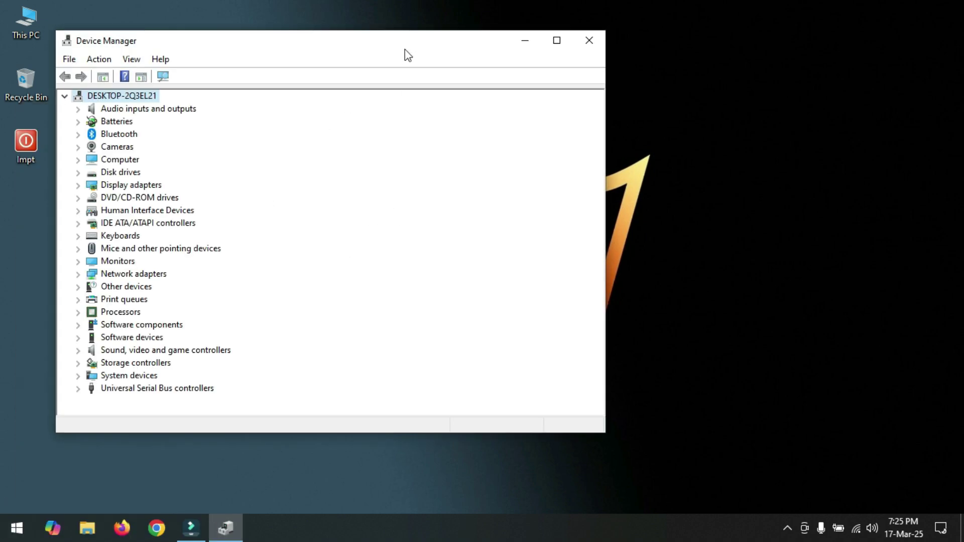
drag(405, 49, 650, 46)
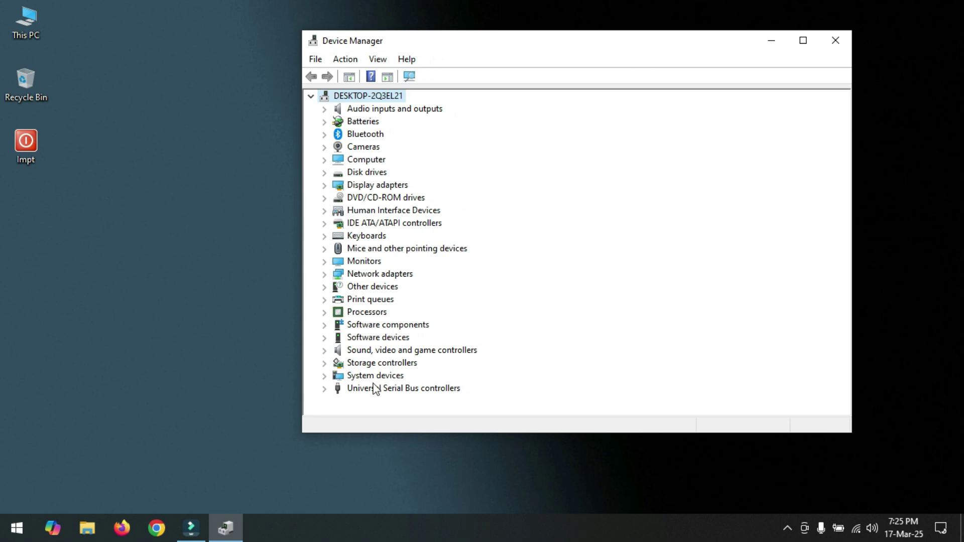
click(324, 274)
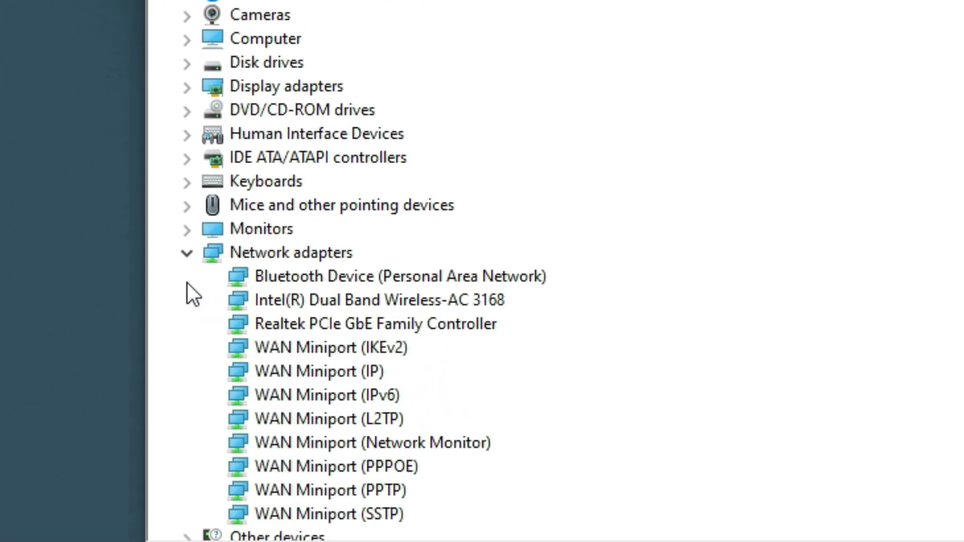
click(271, 309)
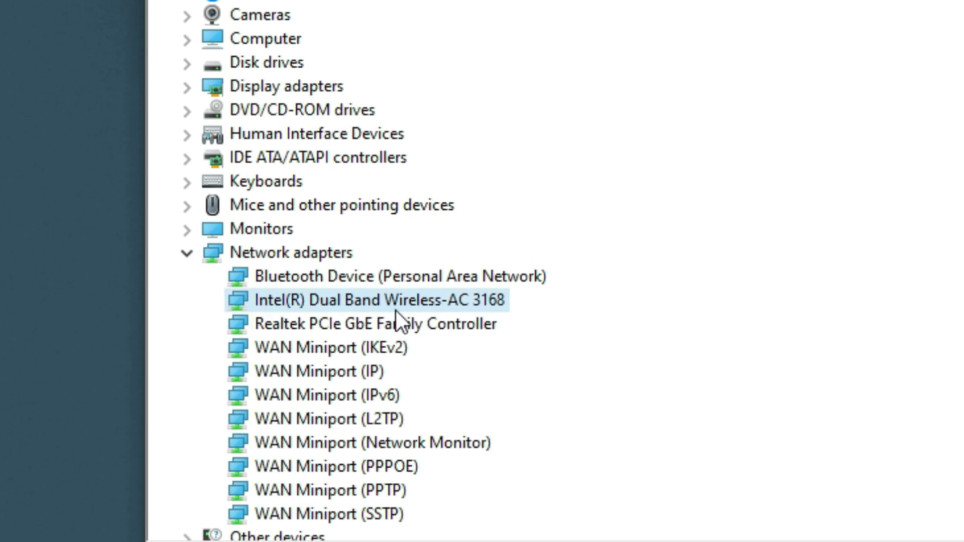
right_click(445, 300)
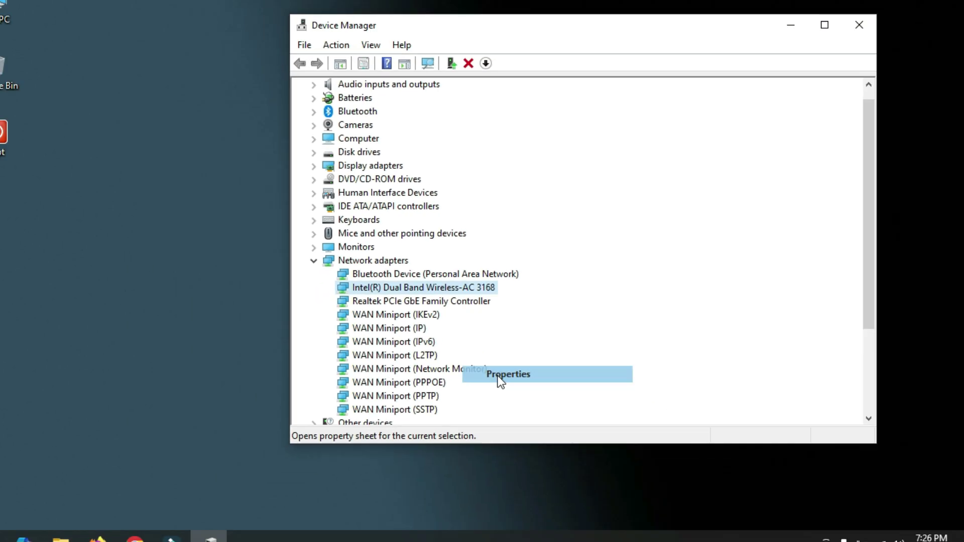
click(509, 454)
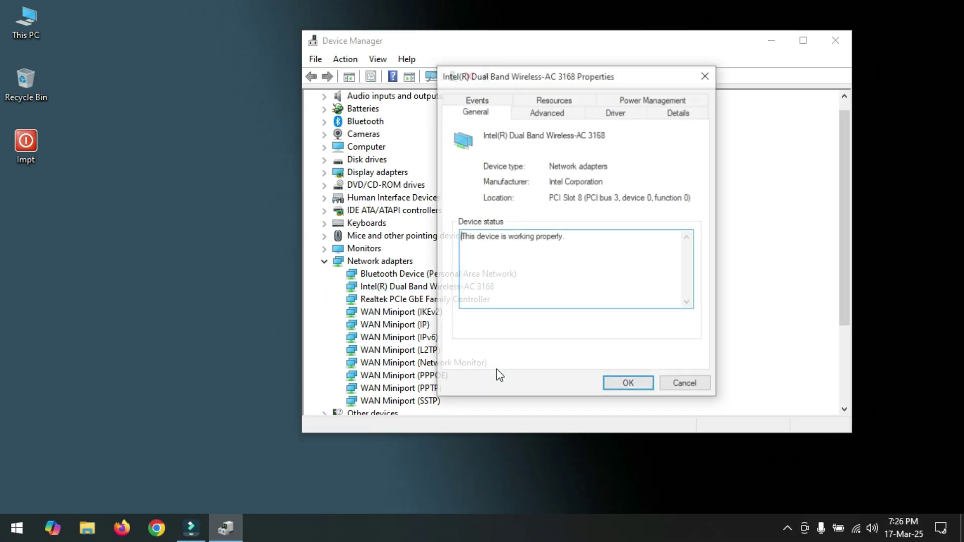
click(655, 105)
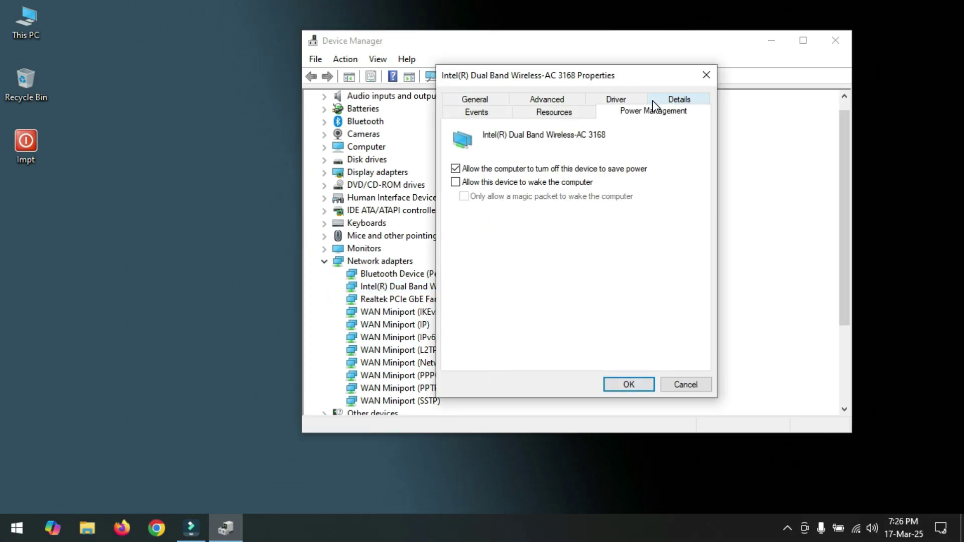
click(455, 169)
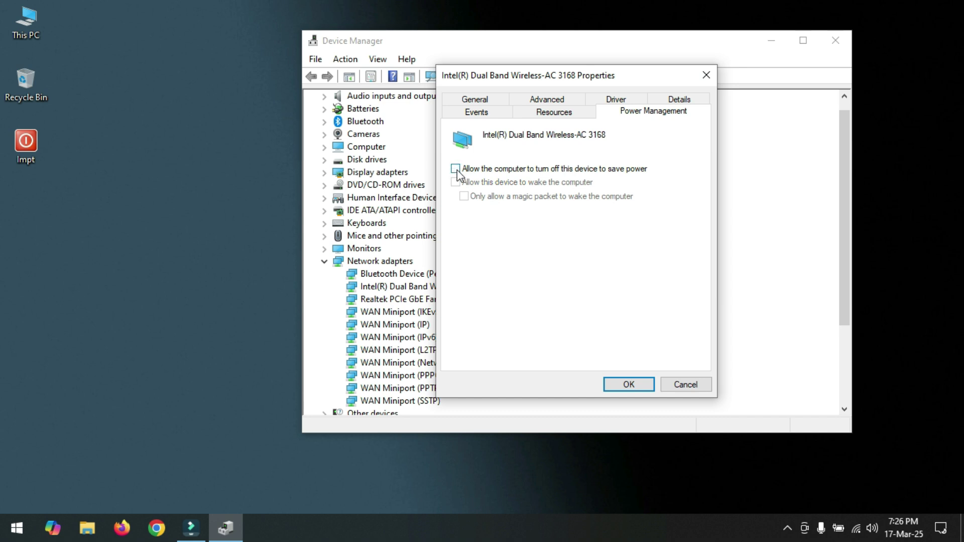
click(634, 388)
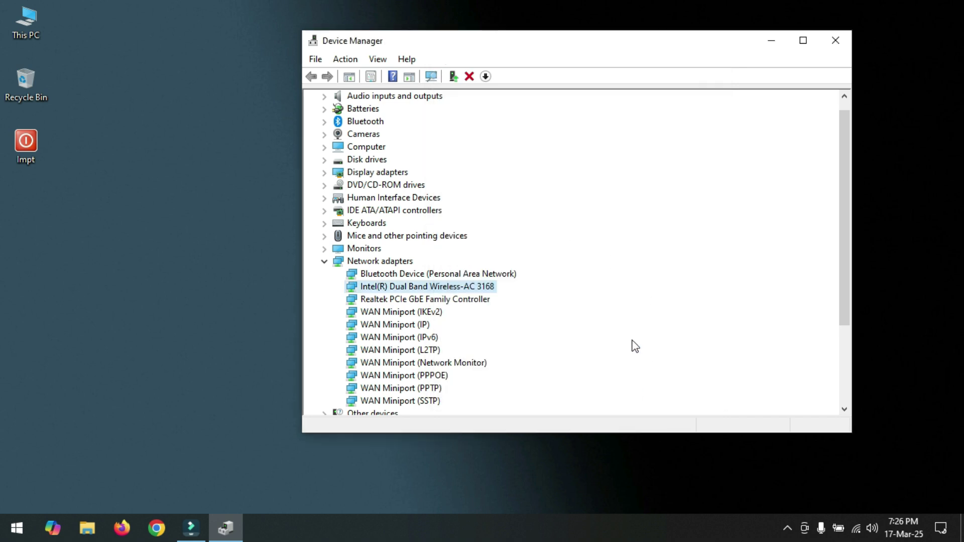
Close Device Manager and refresh the desktop
click(833, 41)
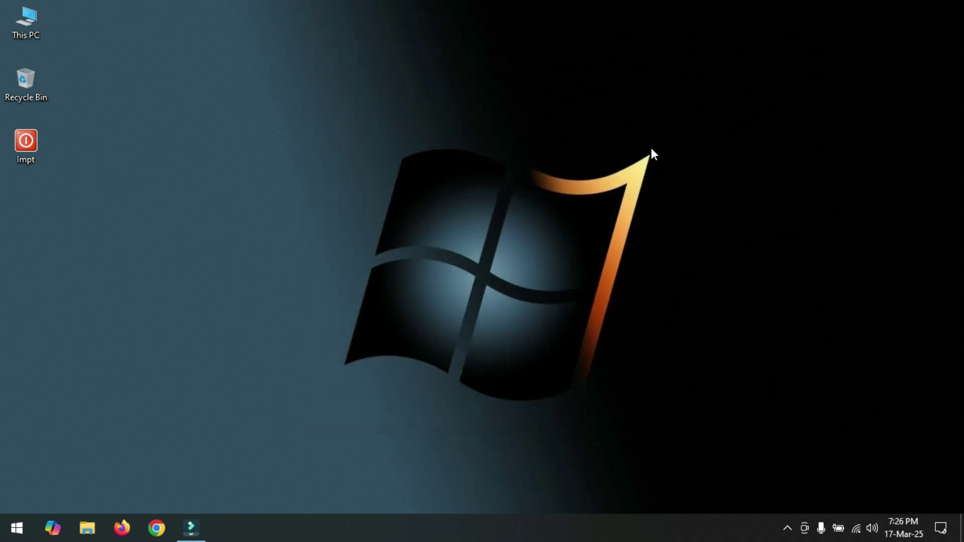
right_click(635, 144)
click(662, 184)
Launch services.msc maximized and bring up the options for WLAN AutoConfig
click(7, 530)
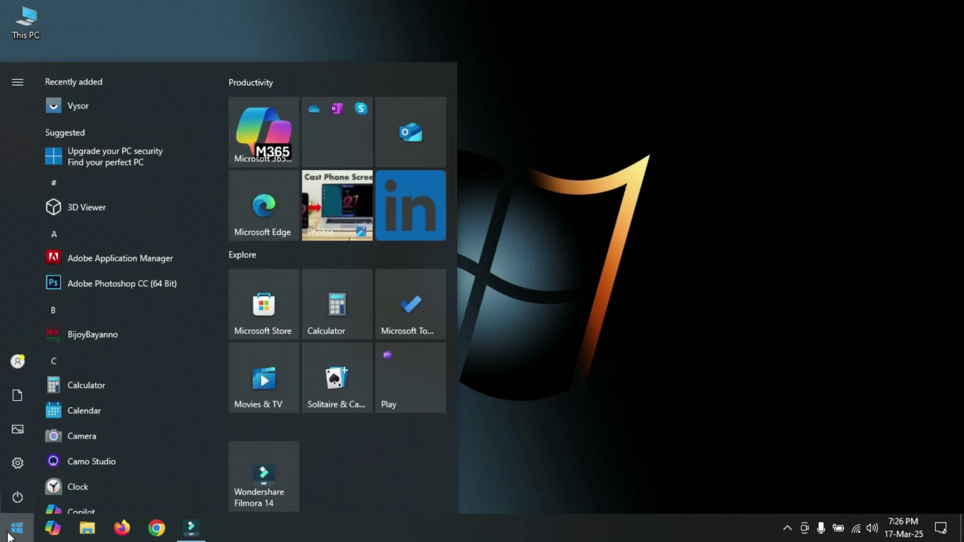
text(services.m)
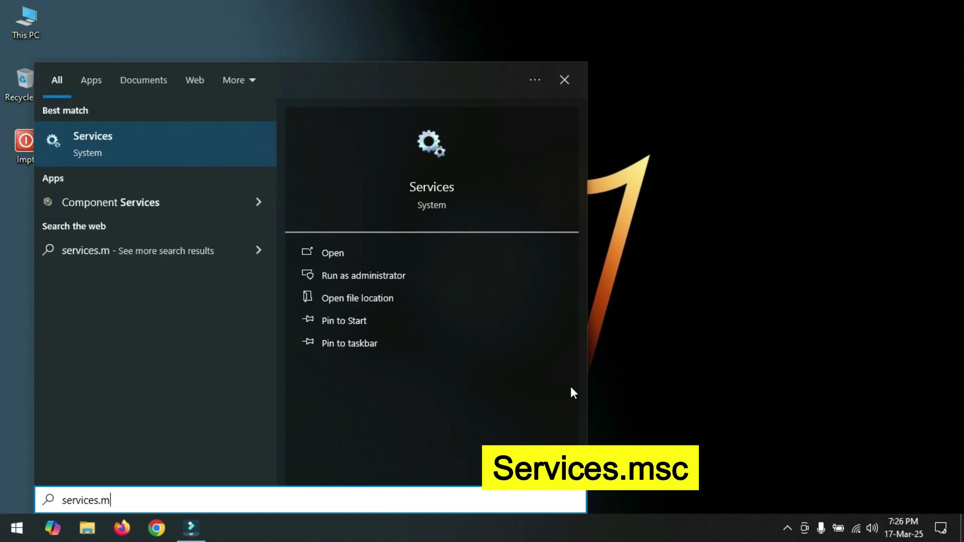
text(sc)
click(374, 255)
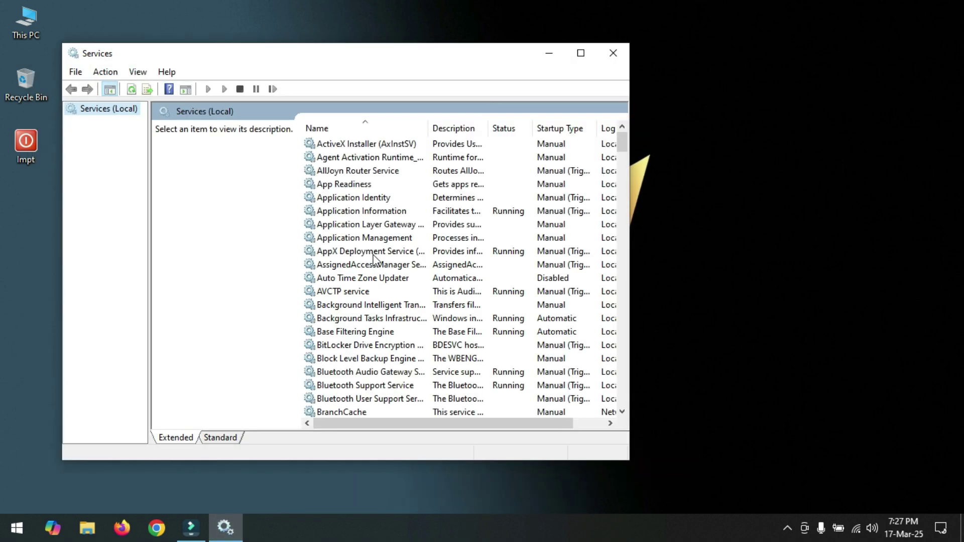
click(586, 58)
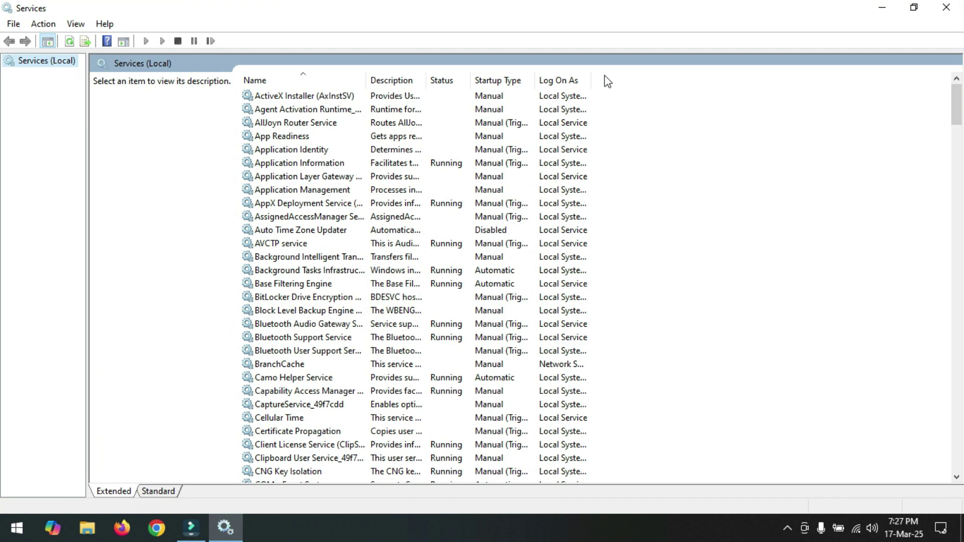
click(286, 358)
scroll(321, 432, down, 20)
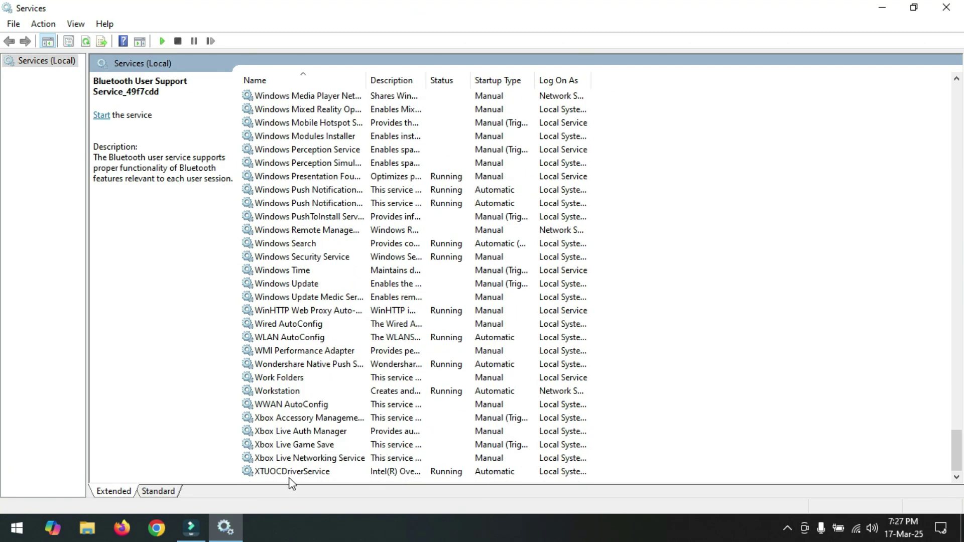
click(264, 338)
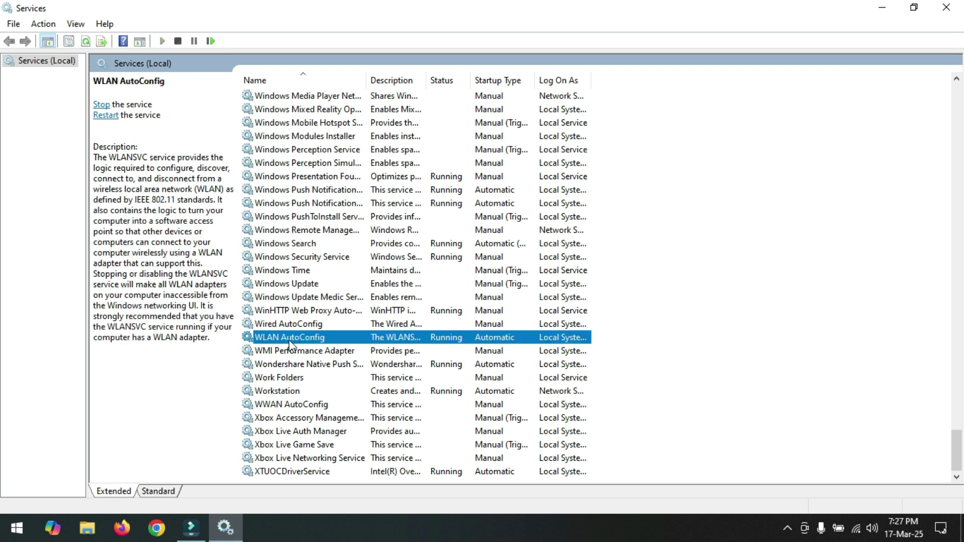
right_click(326, 336)
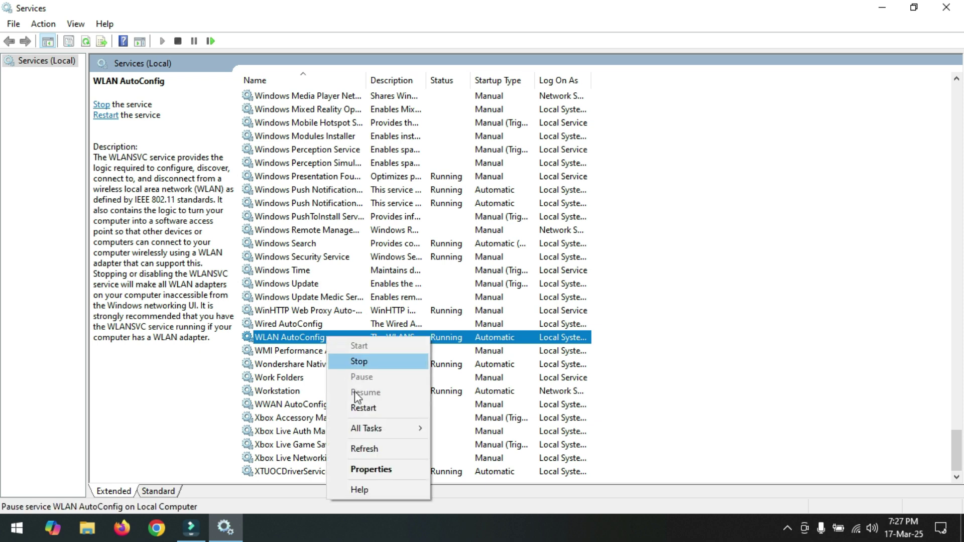
Set WLAN AutoConfig's startup type to Automatic, save it, and close Services
click(368, 473)
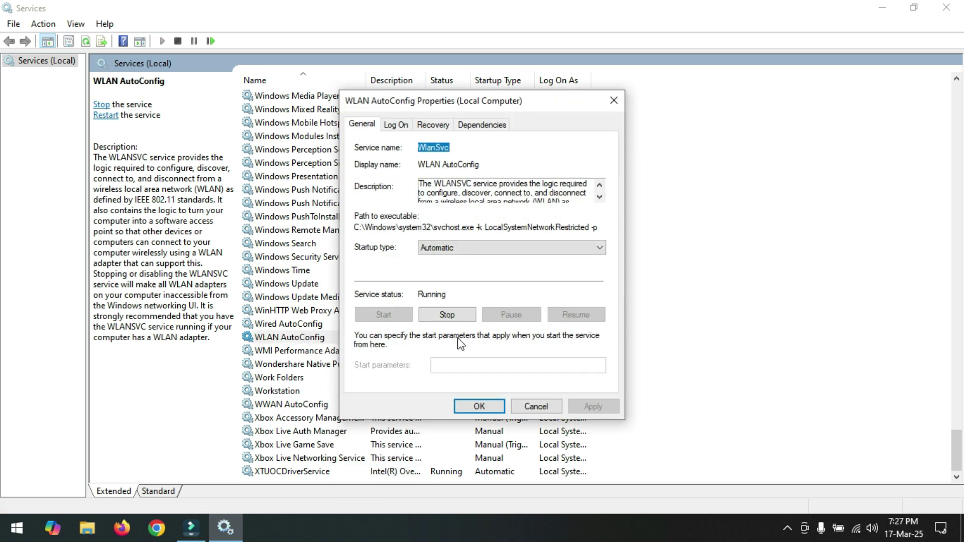
click(487, 249)
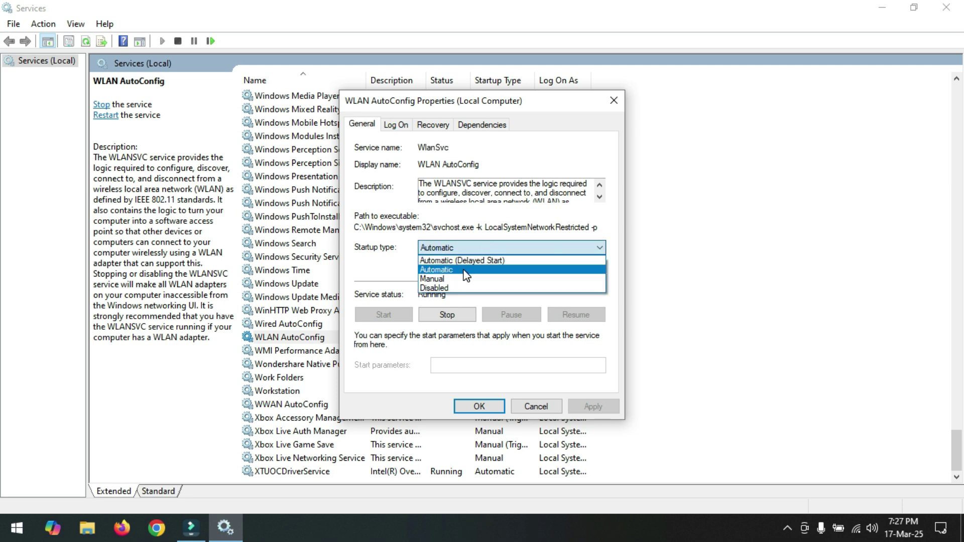
click(464, 271)
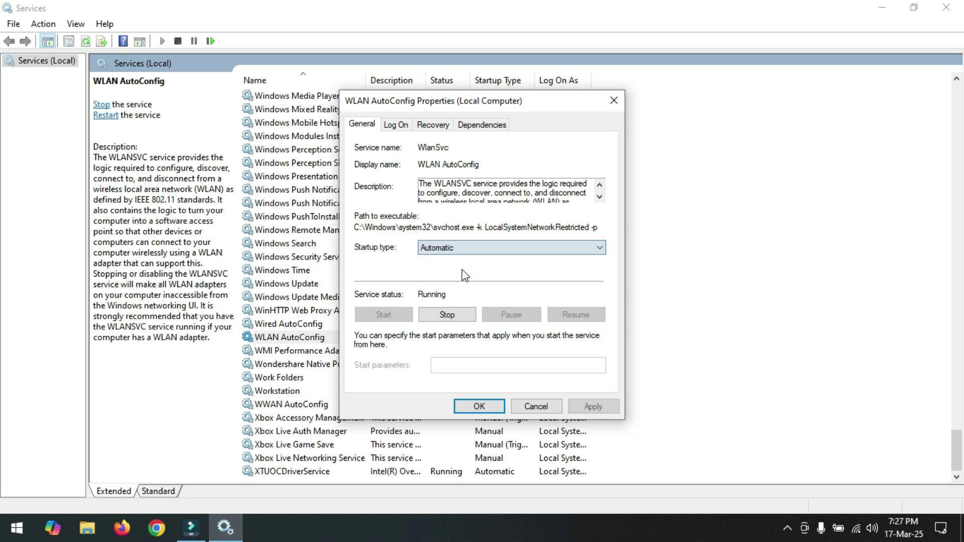
click(479, 406)
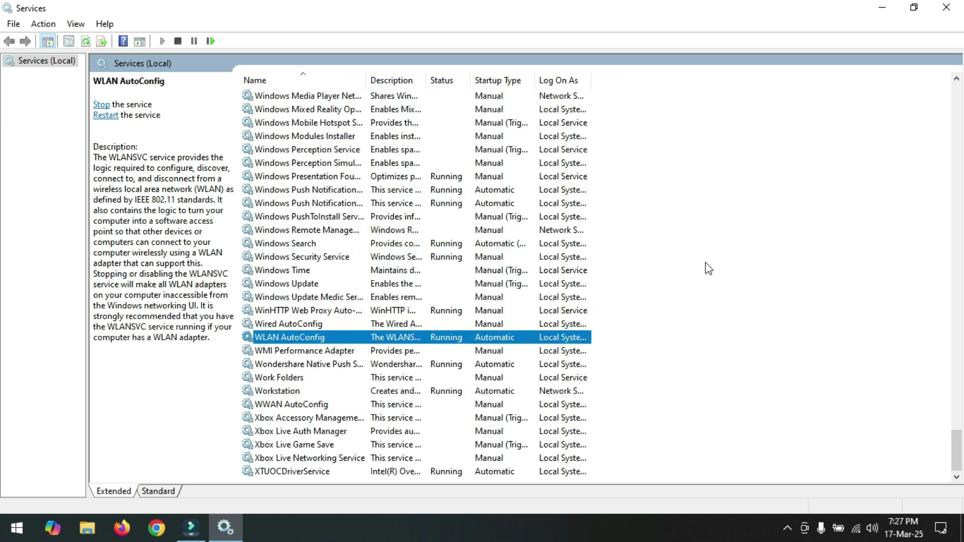
click(946, 7)
Open Control Panel in large icons view and go to Power Options
click(365, 416)
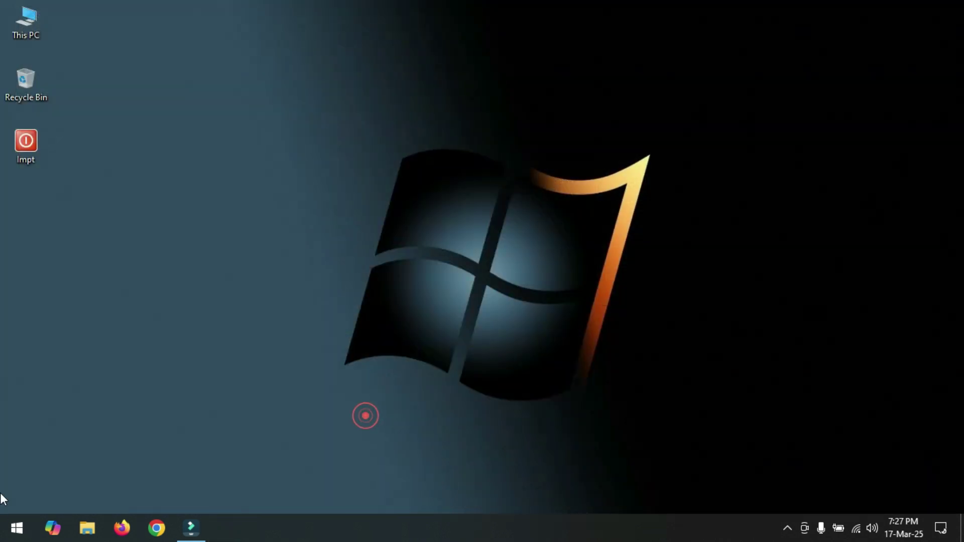
click(10, 536)
text(co)
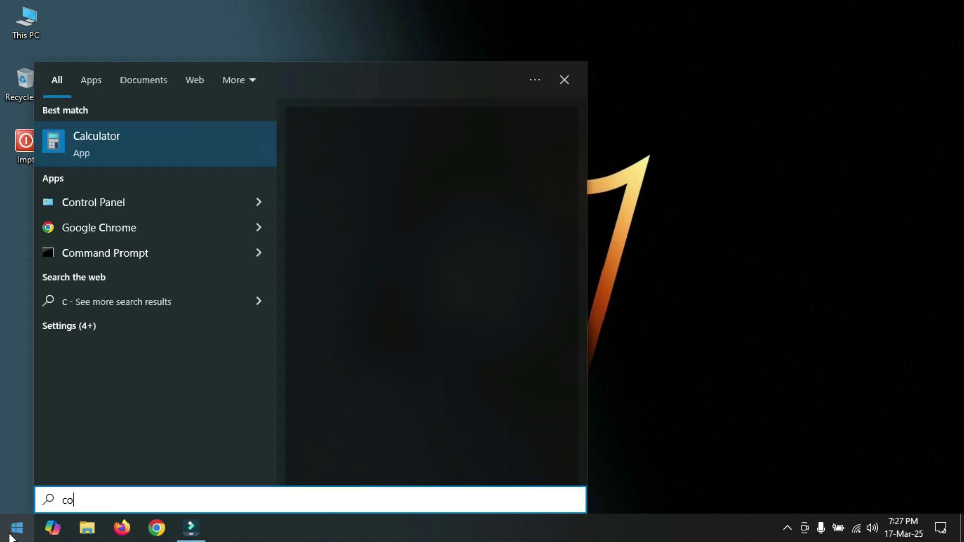
text(ntrol)
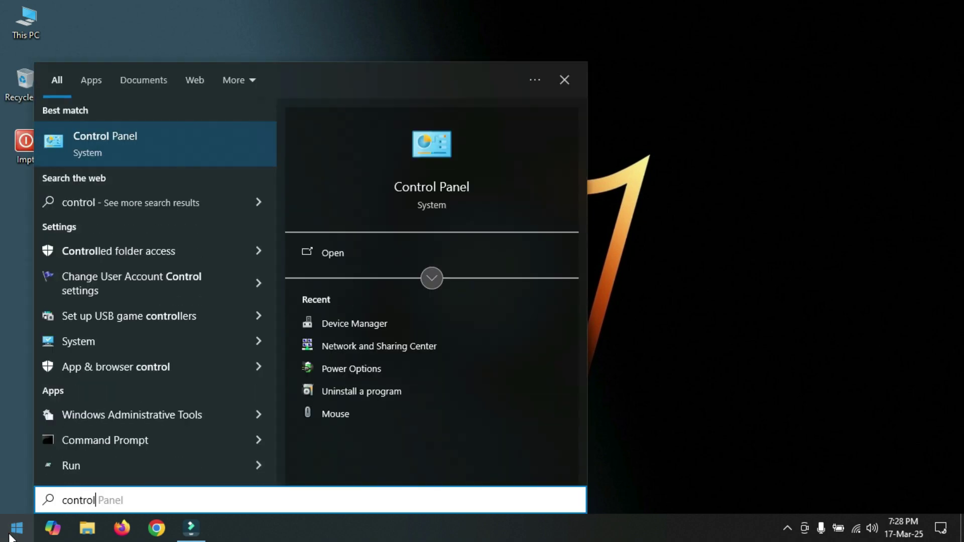
click(328, 253)
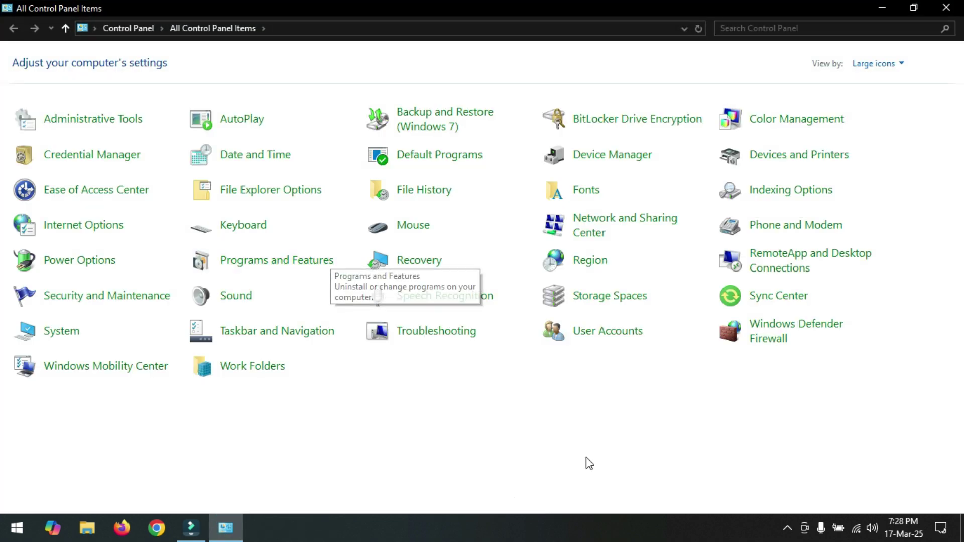
click(876, 63)
click(879, 100)
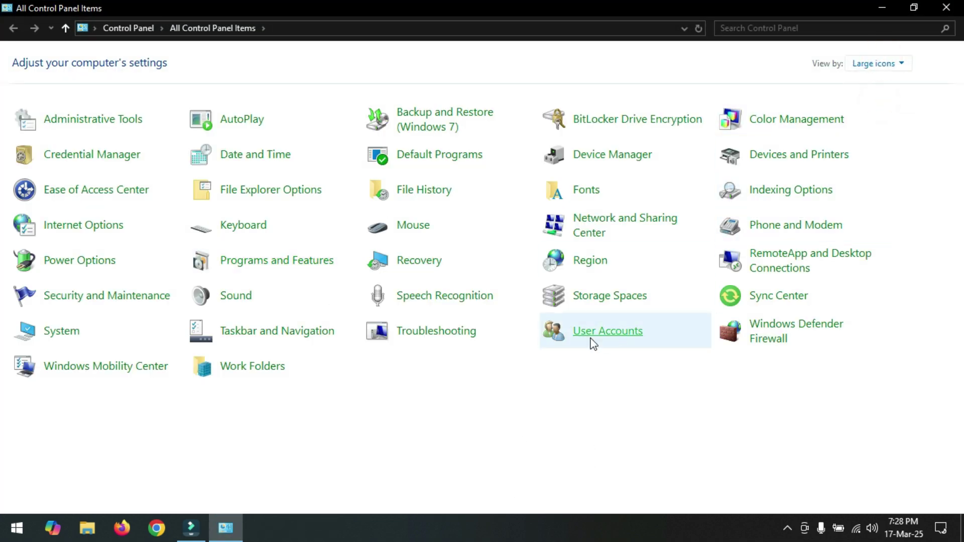
click(66, 269)
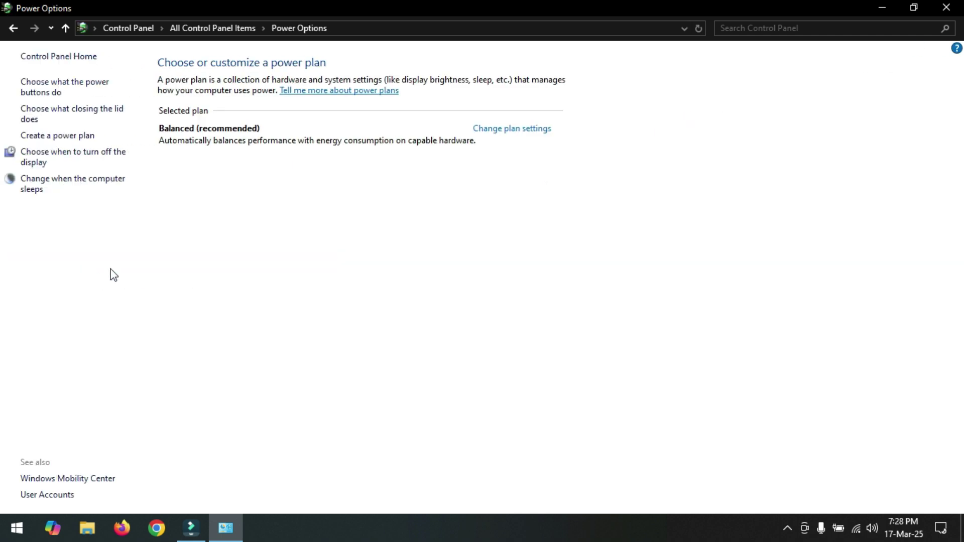
Open the Balanced plan's advanced settings and expand Wireless Adapter Settings > Power Saving Mode
click(511, 130)
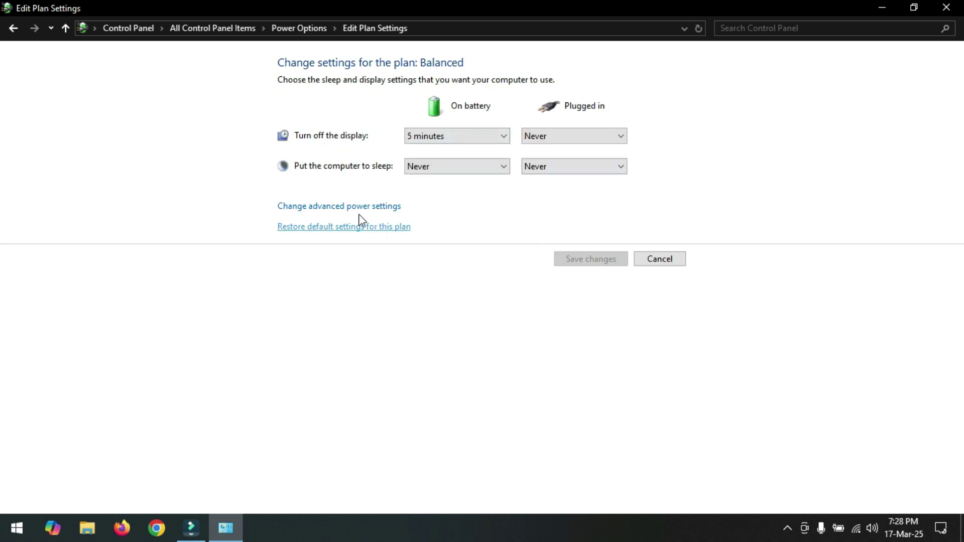
click(334, 210)
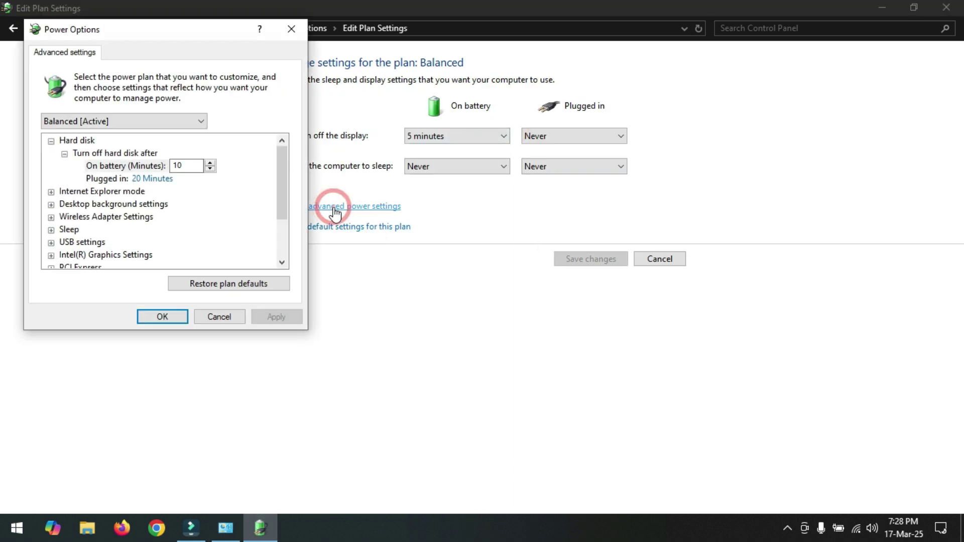
drag(230, 38, 547, 102)
click(884, 7)
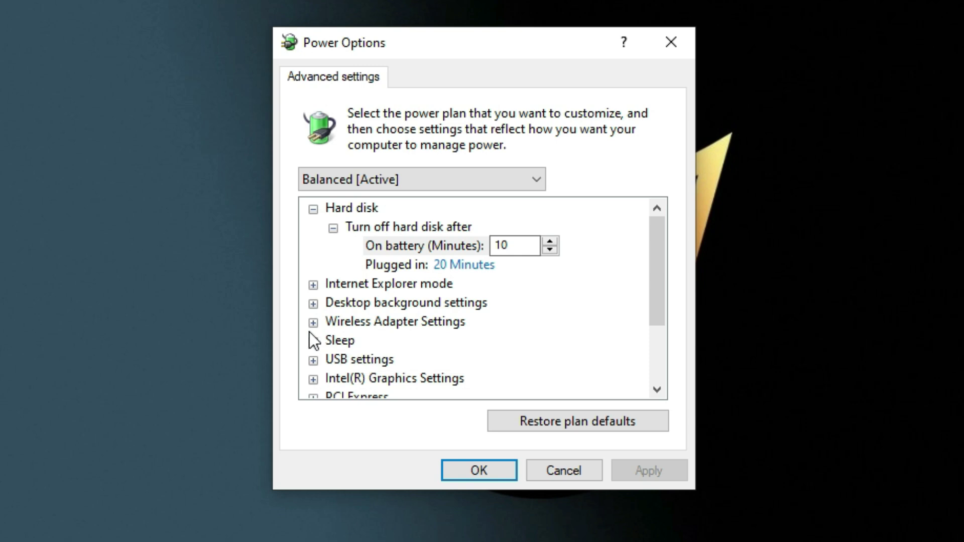
click(366, 319)
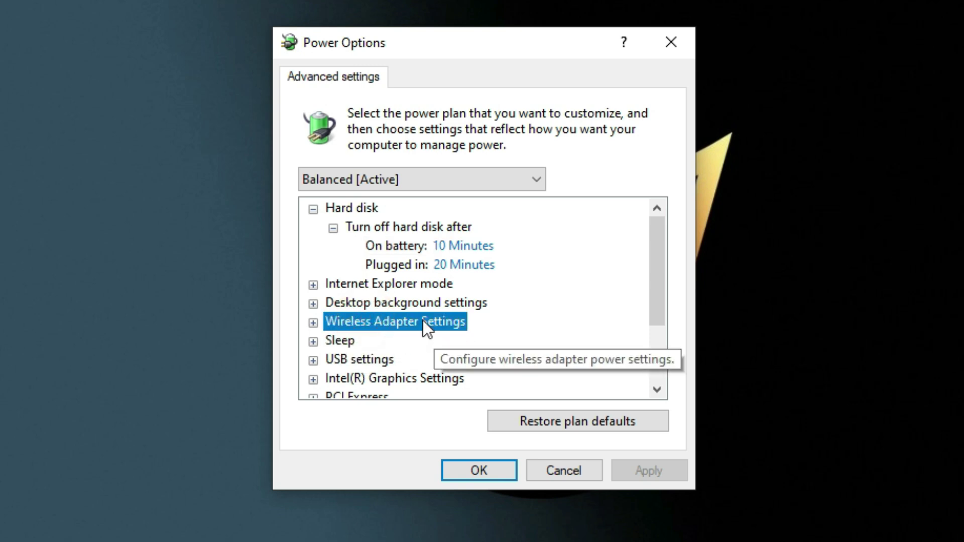
click(313, 322)
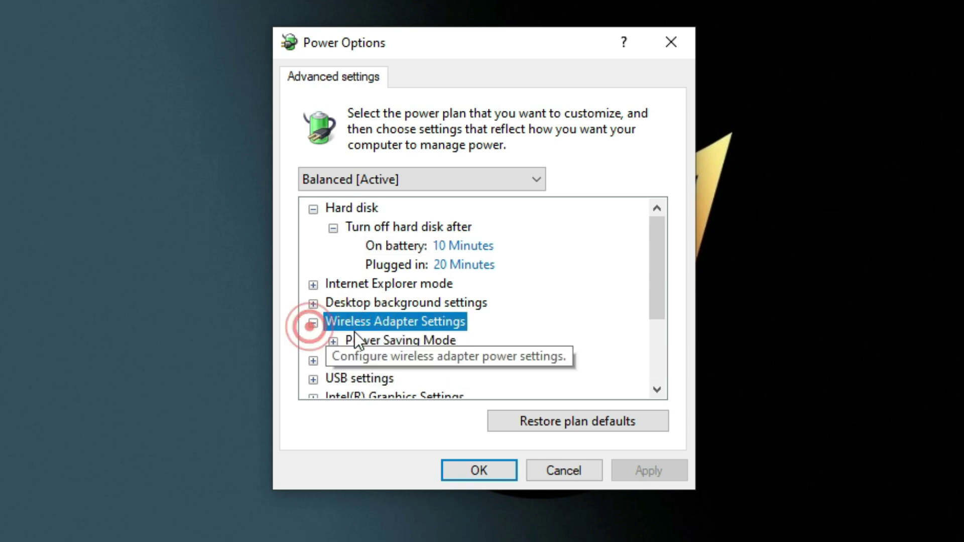
click(334, 343)
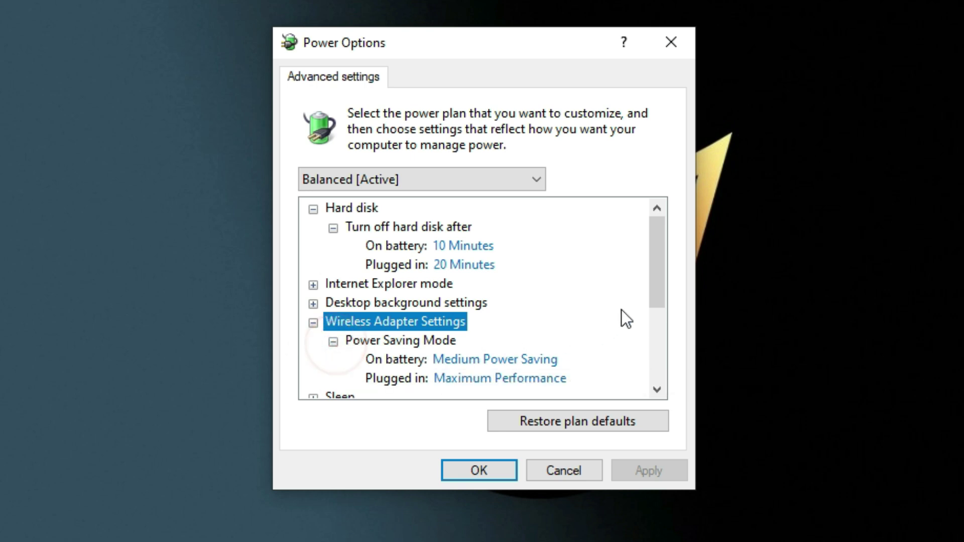
drag(664, 278, 662, 294)
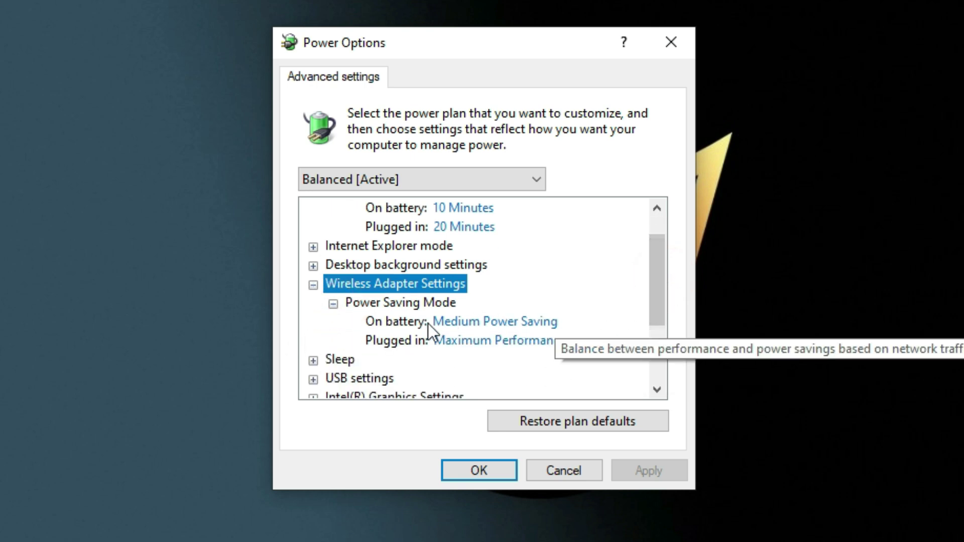
Set Power Saving Mode to Maximum Performance on battery and plugged in, then apply
click(484, 322)
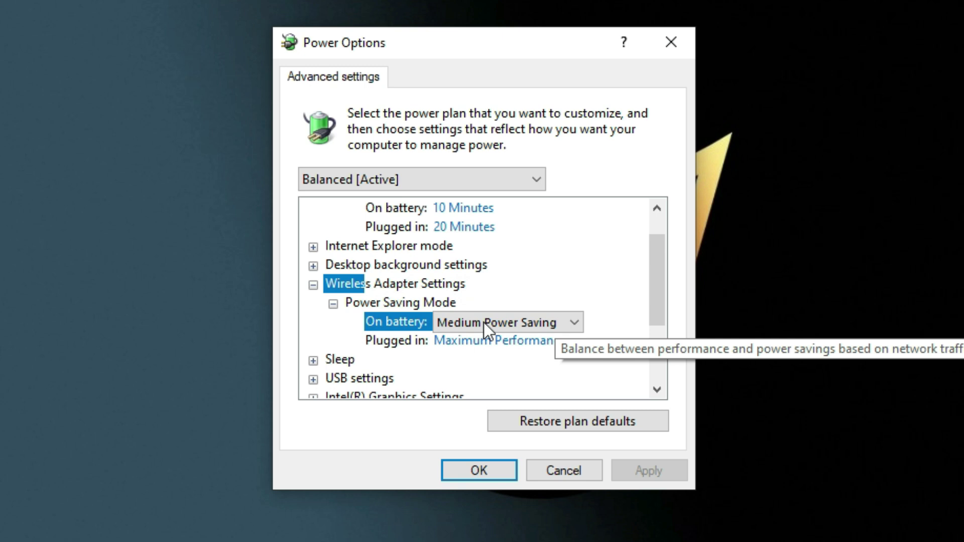
click(572, 322)
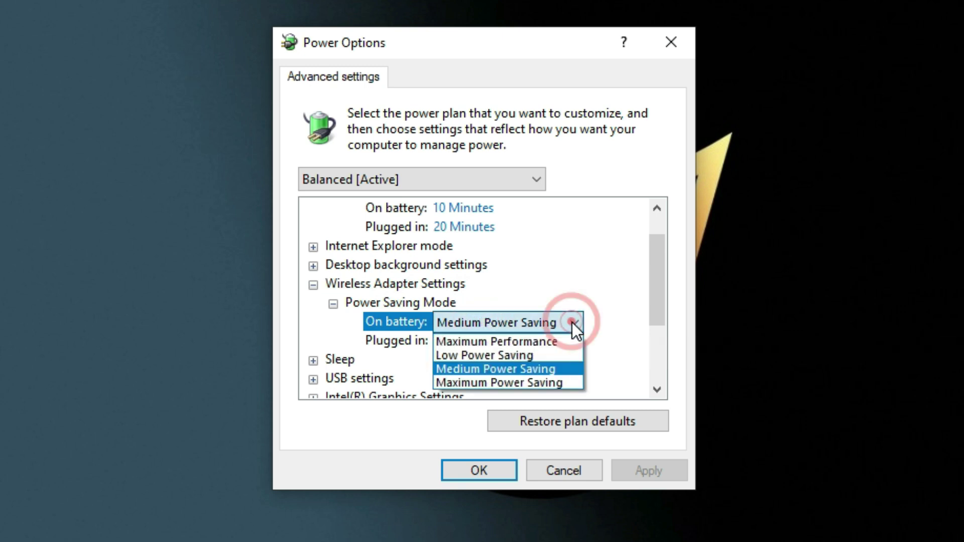
click(505, 341)
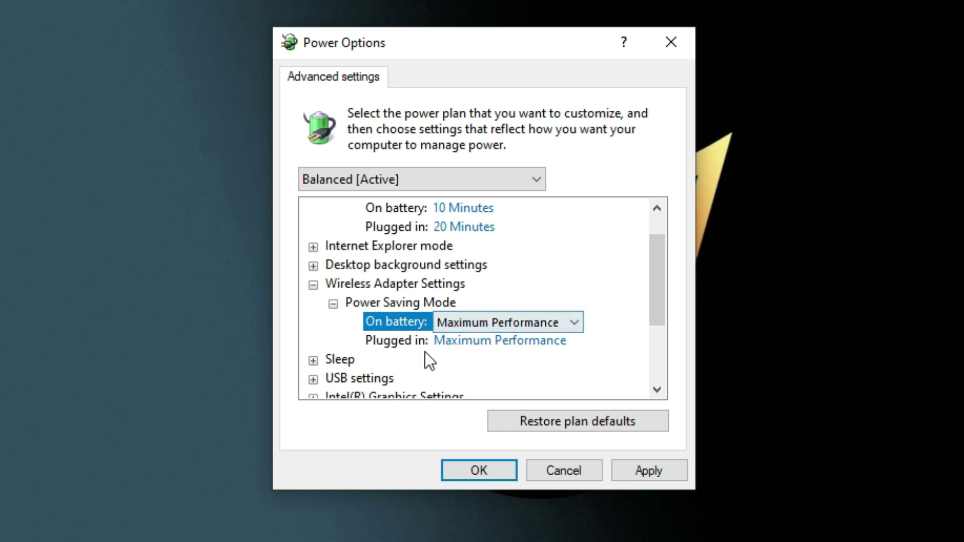
click(453, 341)
click(496, 341)
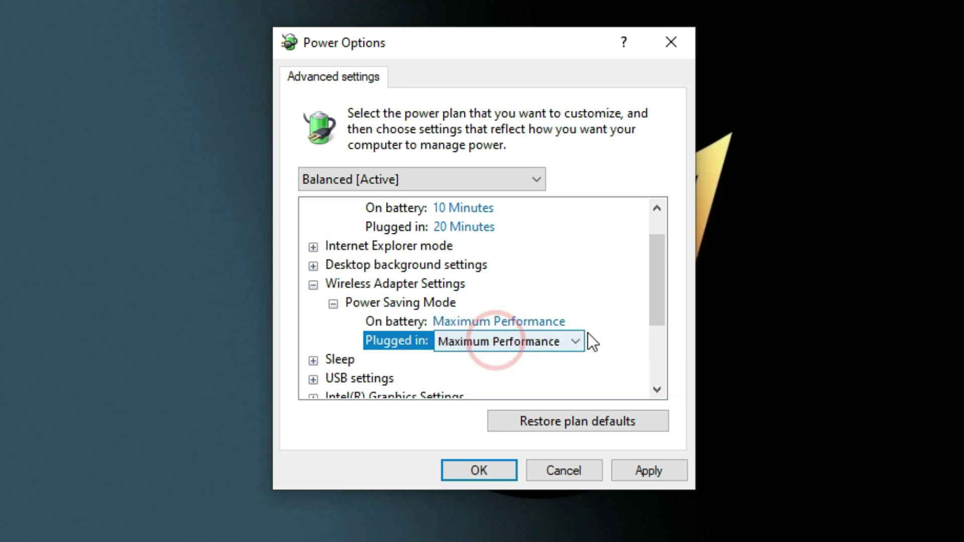
click(502, 359)
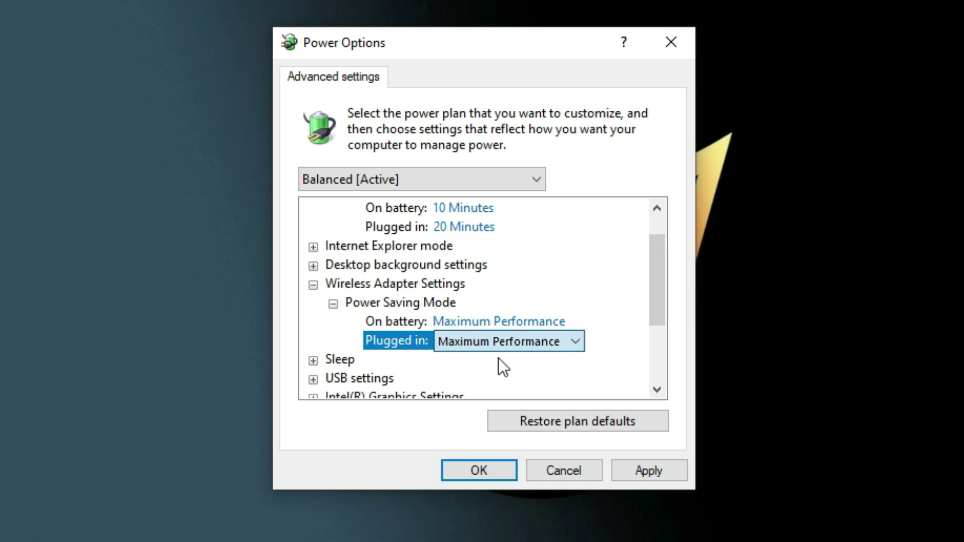
click(663, 471)
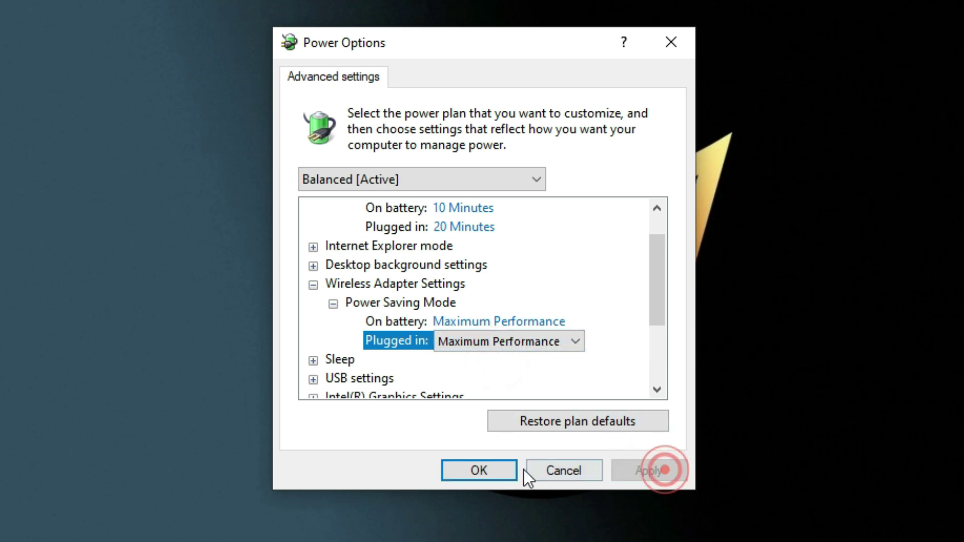
click(499, 469)
Refresh the desktop, then open Network and Sharing Center from Control Panel
right_click(543, 311)
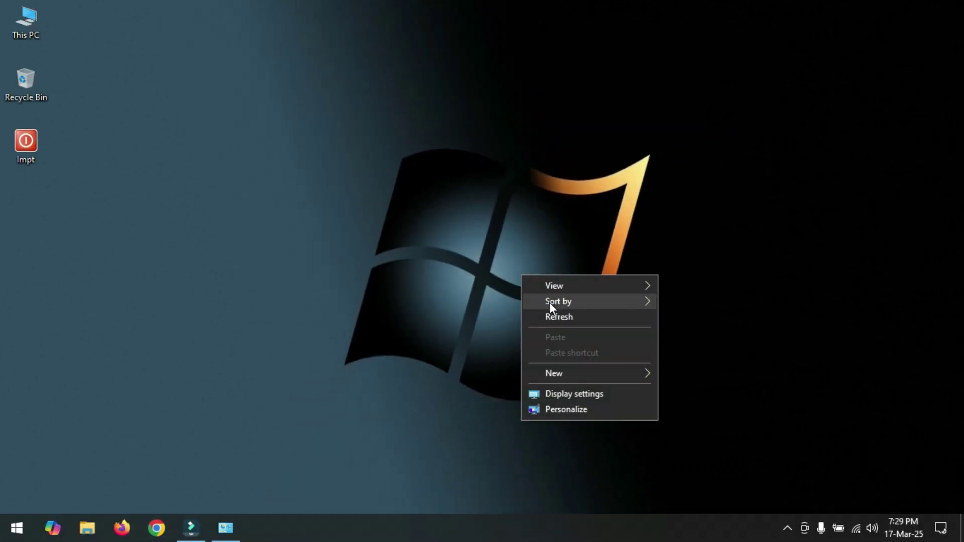
click(601, 377)
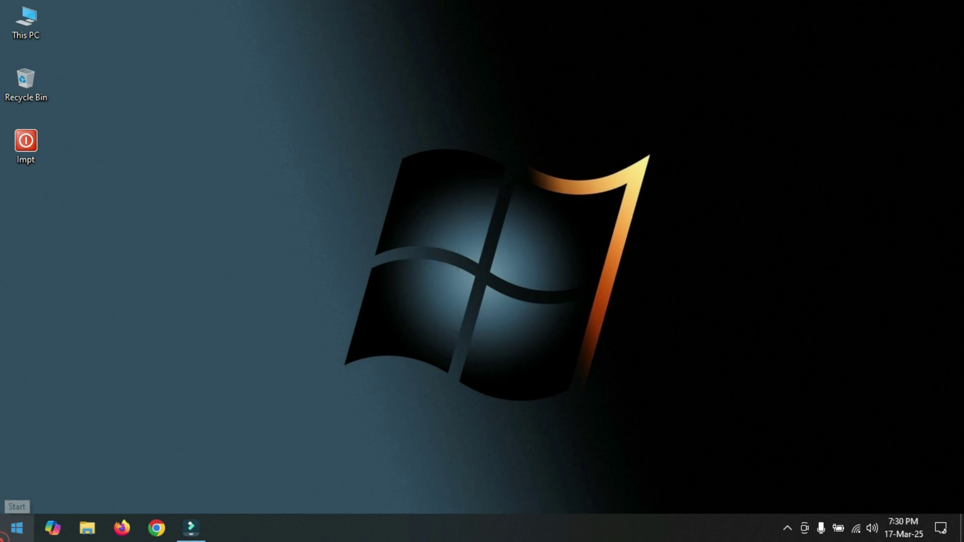
click(17, 527)
text(c)
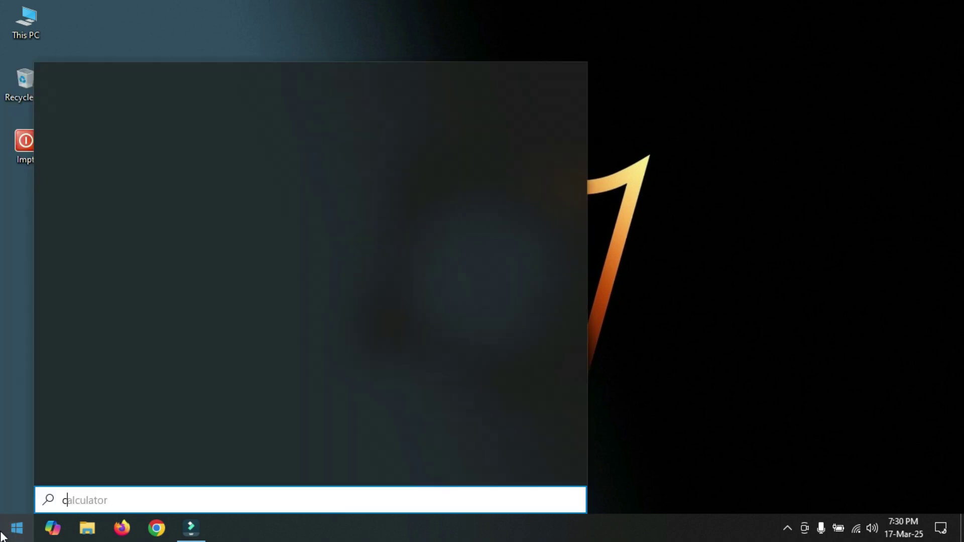
text(ontrol)
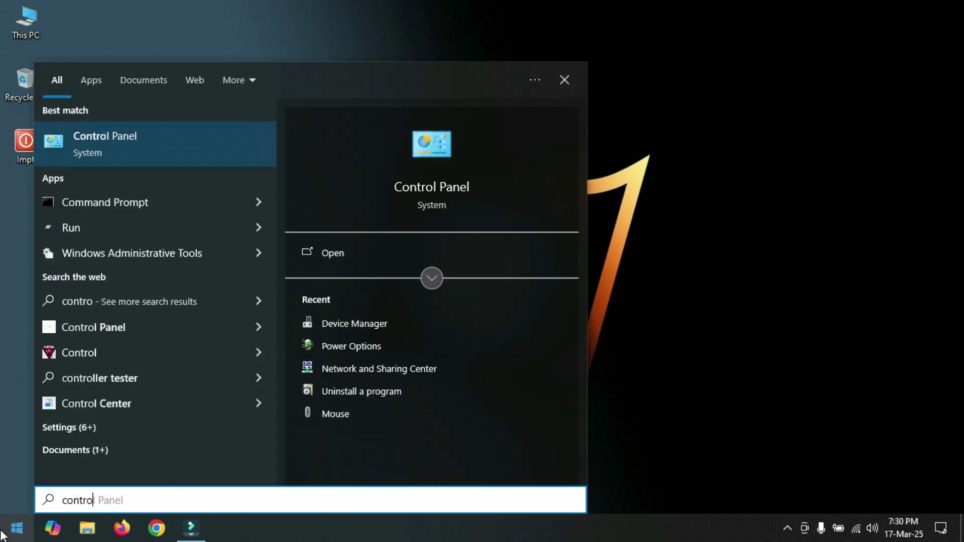
click(338, 251)
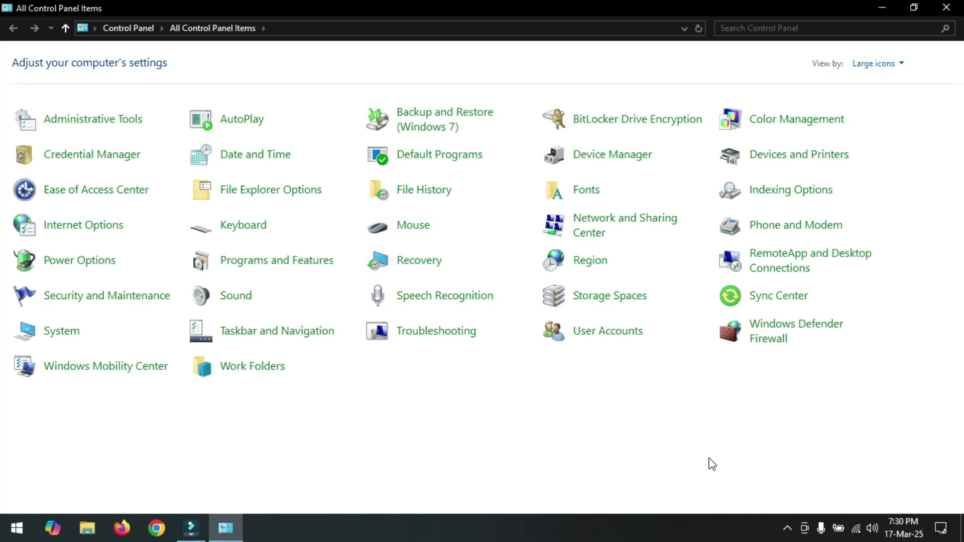
click(589, 232)
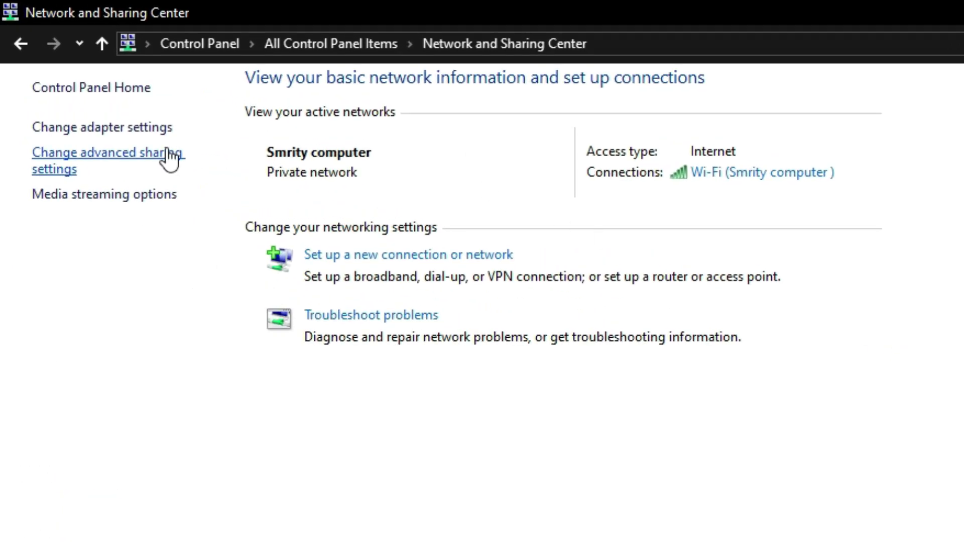
Open the Wi-Fi adapter's properties and select Internet Protocol Version 4 (TCP/IPv4)
click(104, 128)
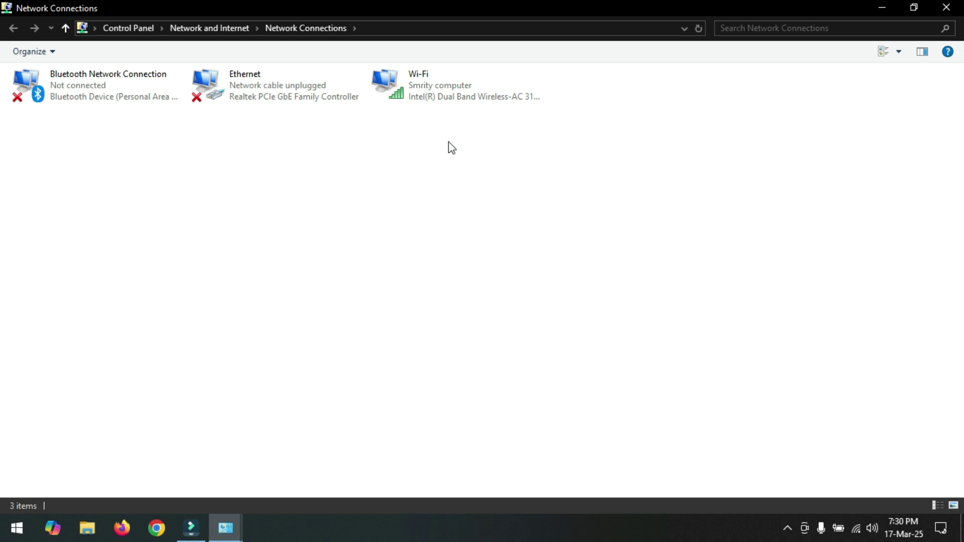
right_click(409, 92)
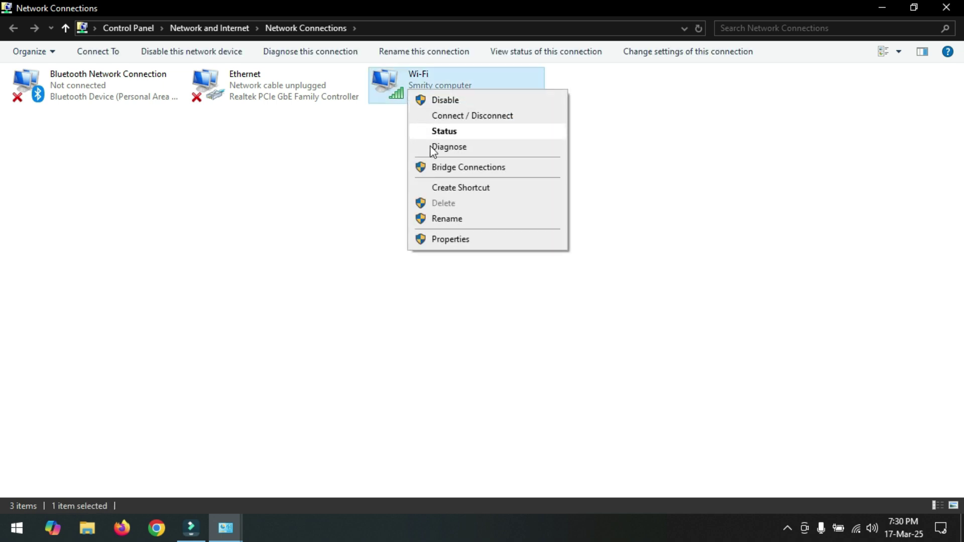
click(454, 239)
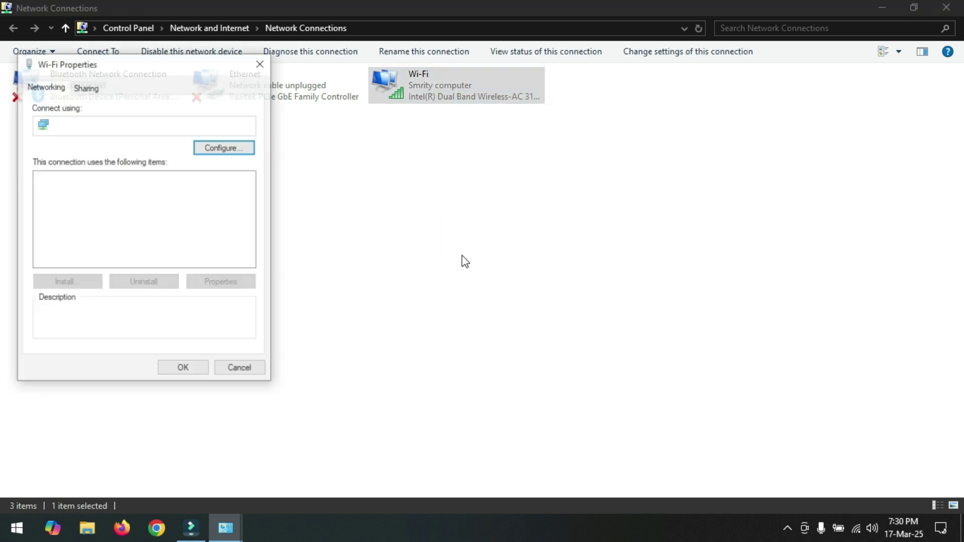
drag(162, 74, 478, 112)
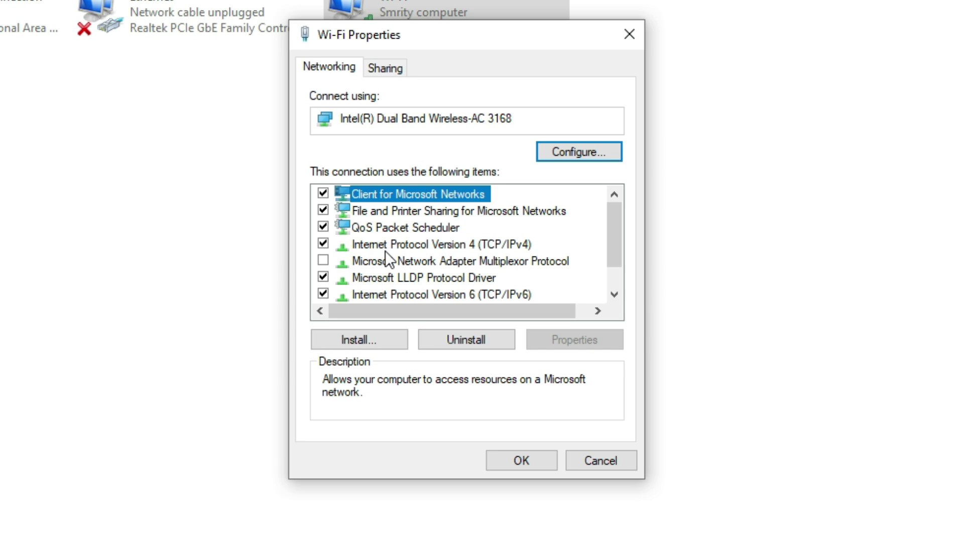
click(384, 250)
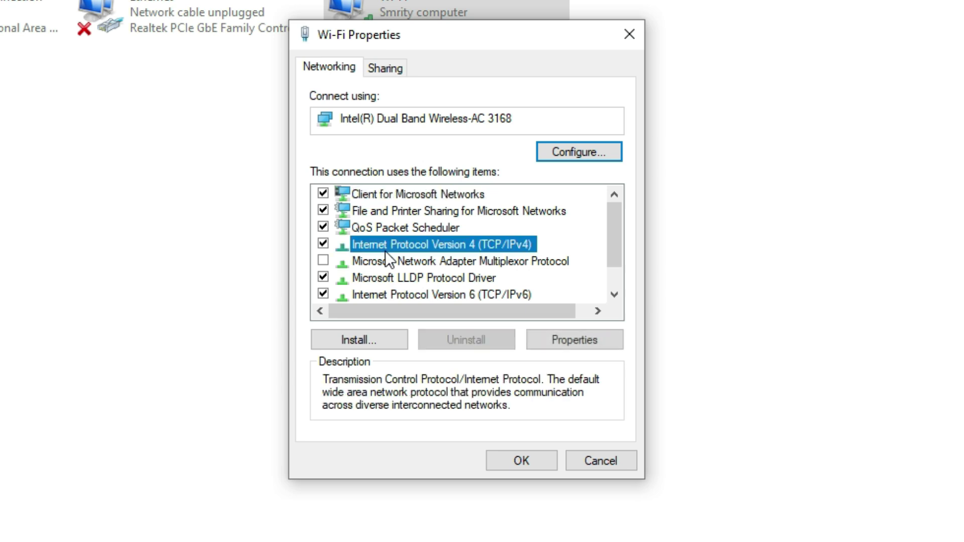
Enter manual DNS servers 8.8.8.8 preferred and 8.8.4.4 alternate in the Wi-Fi IPv4 properties
click(551, 341)
drag(520, 110, 512, 10)
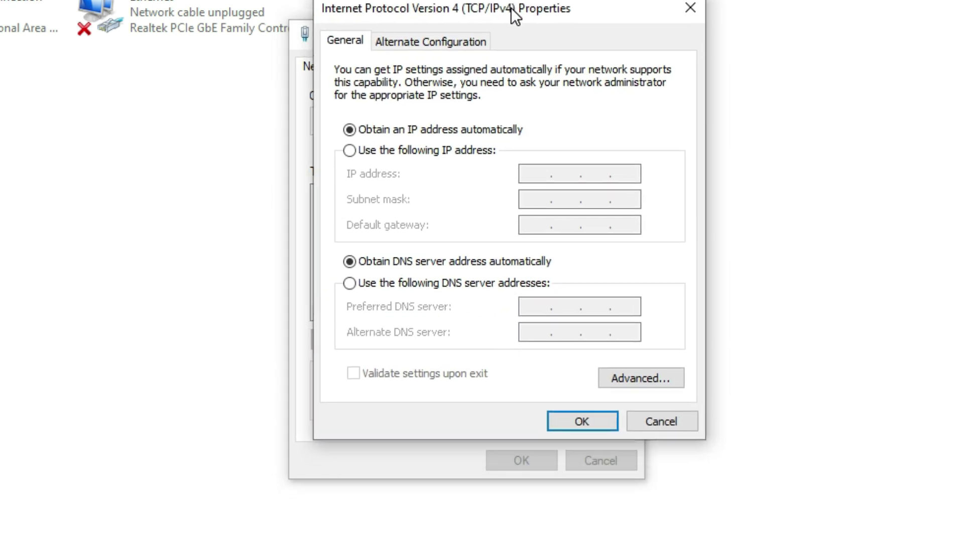
click(351, 285)
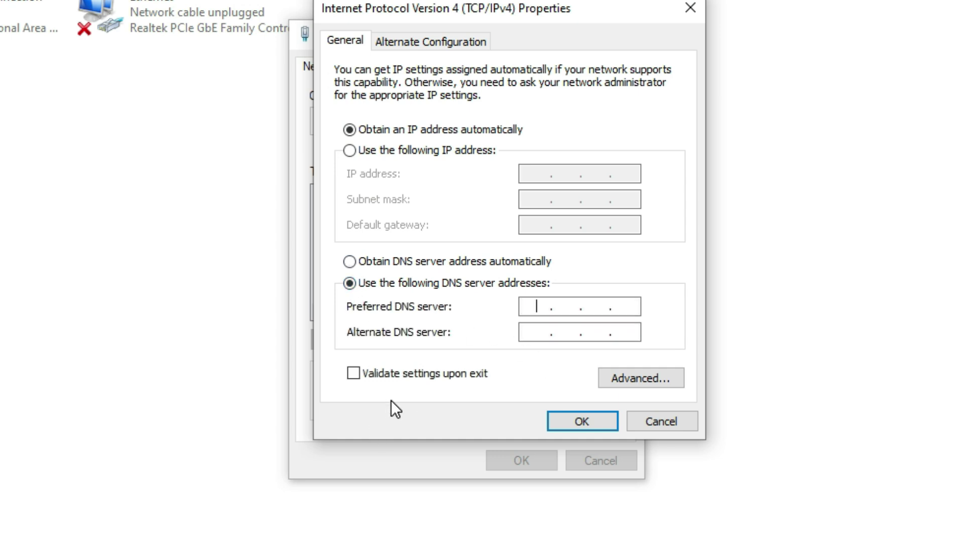
text(8.8.)
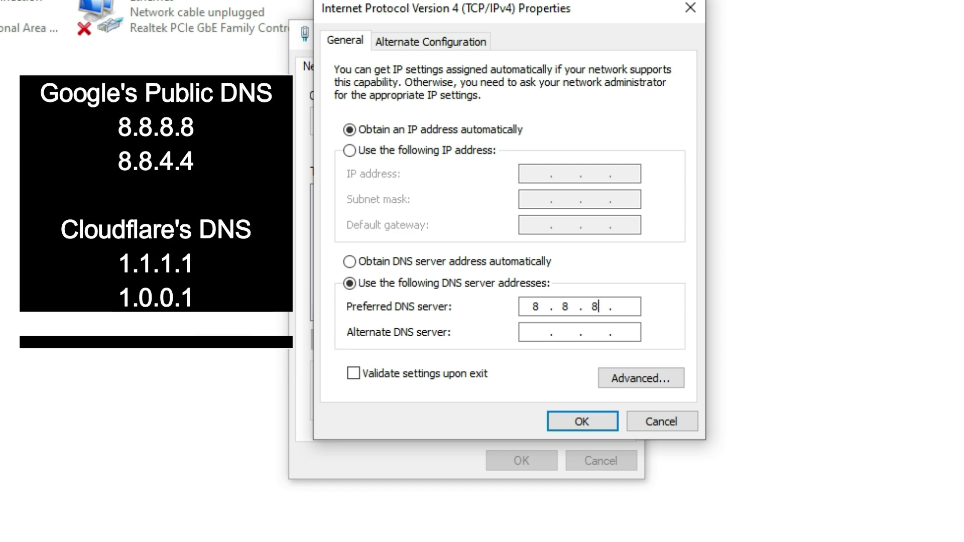
text(.)
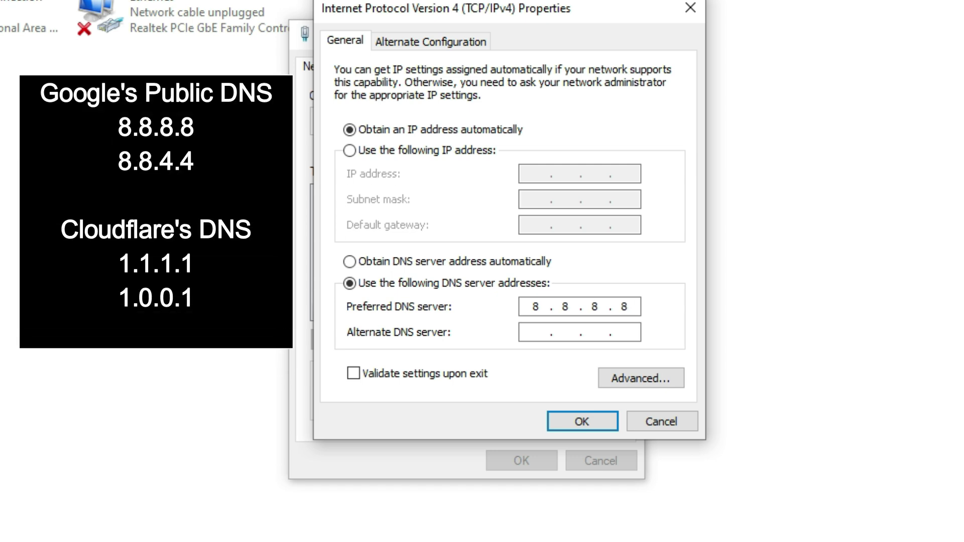
click(533, 331)
text(8.8.4.4)
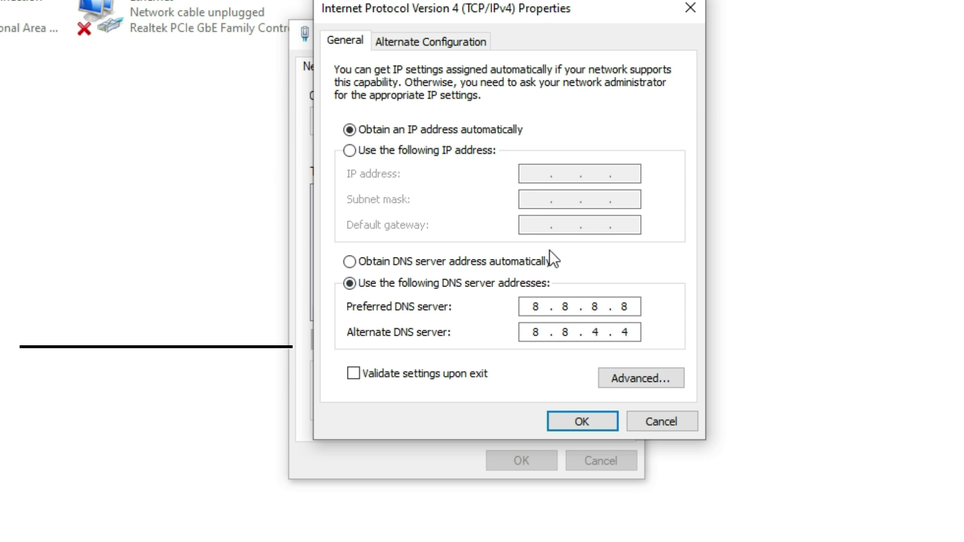
Save the DNS settings and close Wi-Fi Properties, Network Connections and Network and Sharing Center
click(578, 425)
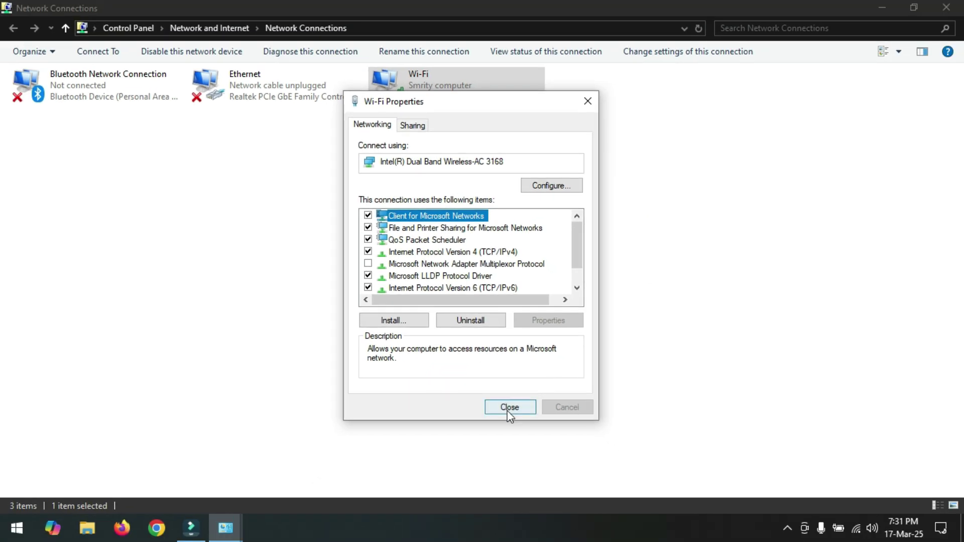
click(517, 463)
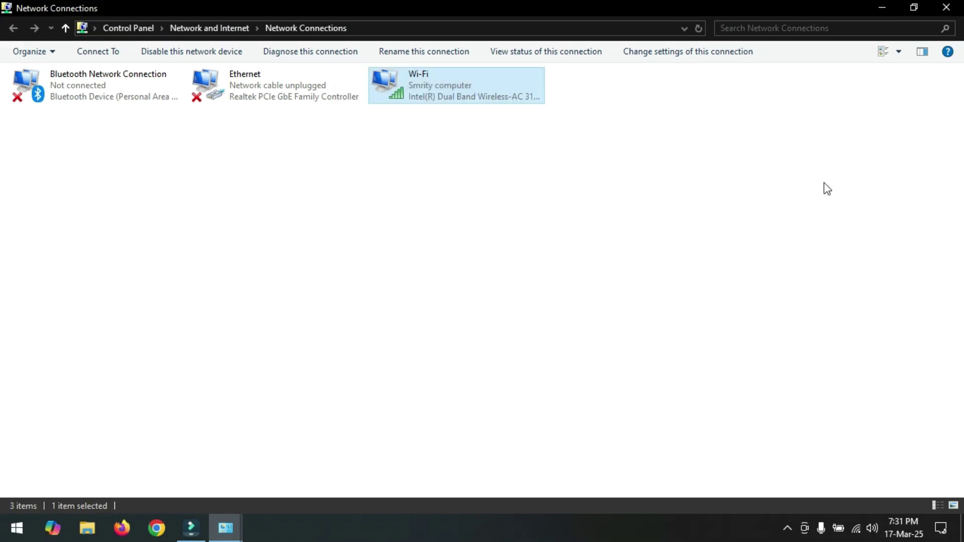
click(947, 7)
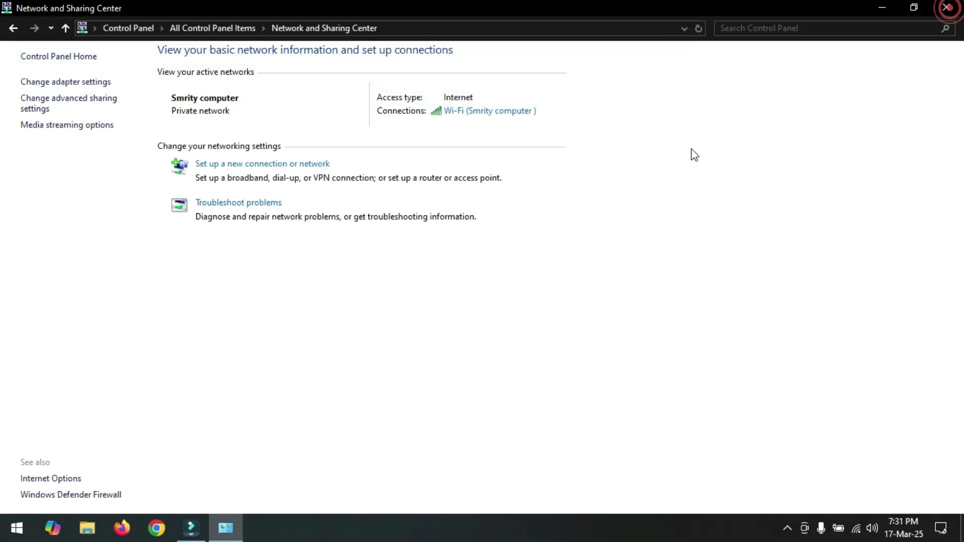
click(946, 7)
Refresh the desktop and search the Start menu for cmd
right_click(585, 131)
click(617, 167)
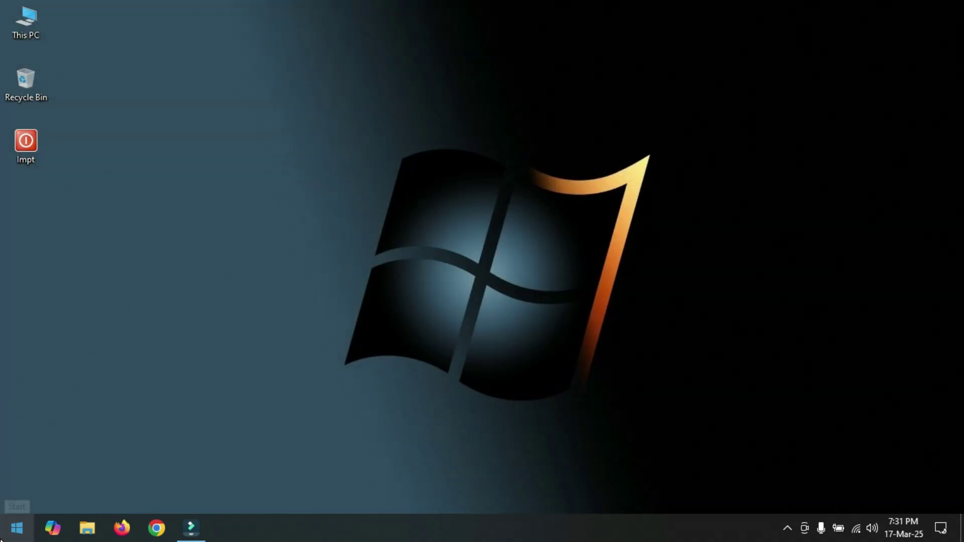
click(29, 526)
text(cmd)
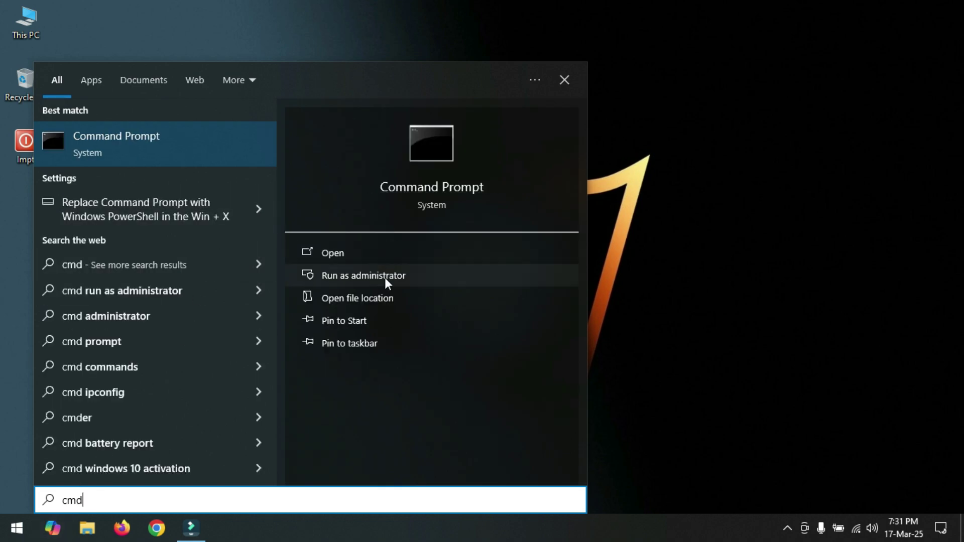
Launch Command Prompt as administrator and maximize its window
click(385, 278)
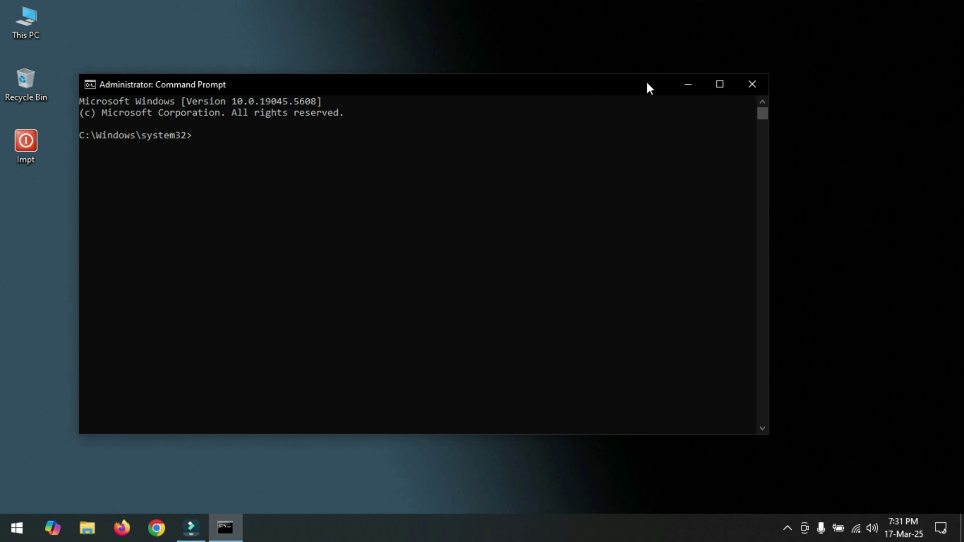
drag(608, 95, 659, 91)
click(764, 83)
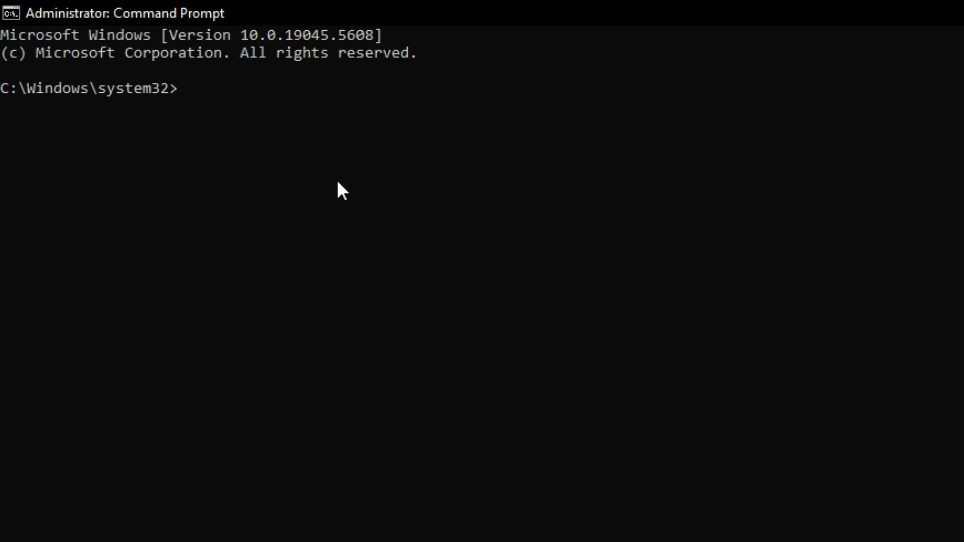
Run 'netsh winsock reset' and 'netsh int ip reset resetlog.txt' in the elevated prompt
text(et)
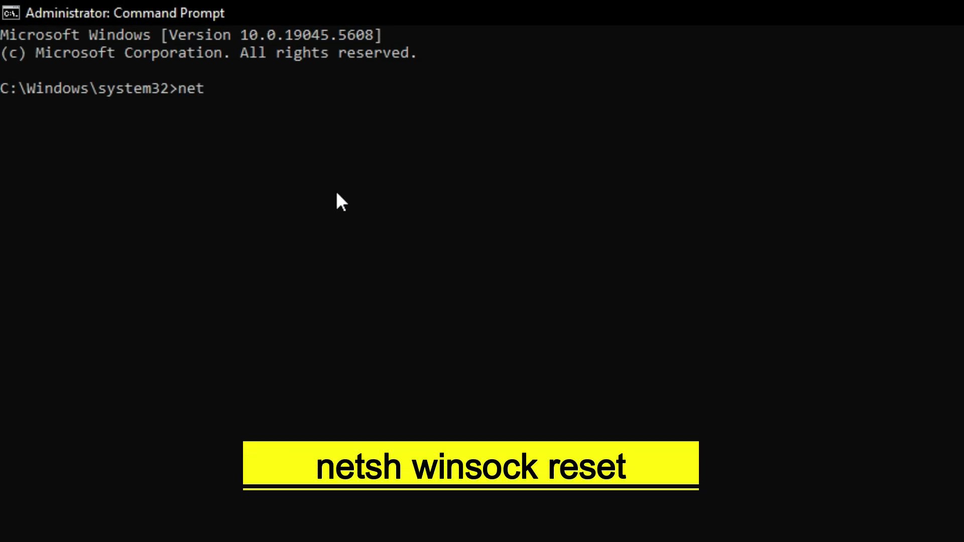
text(sh win)
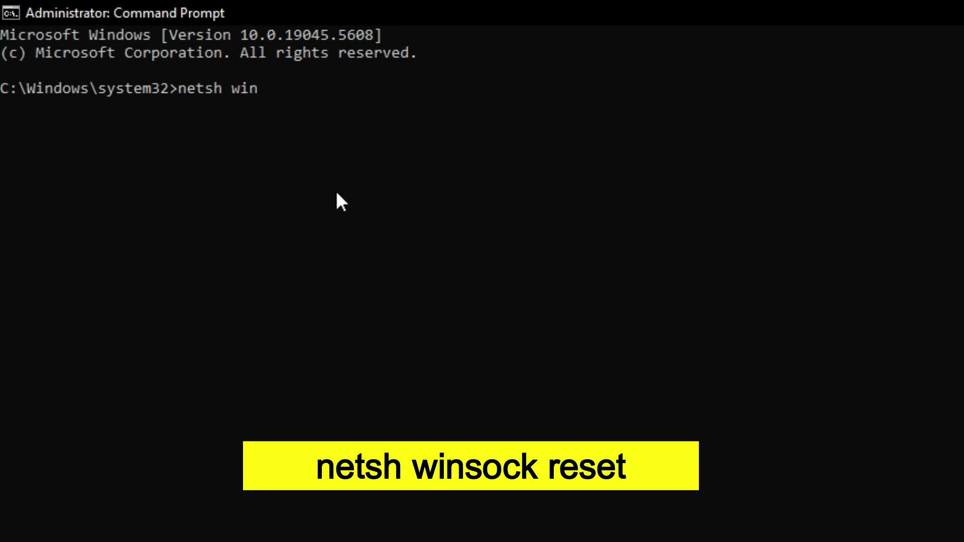
text(sock reset)
key(Return)
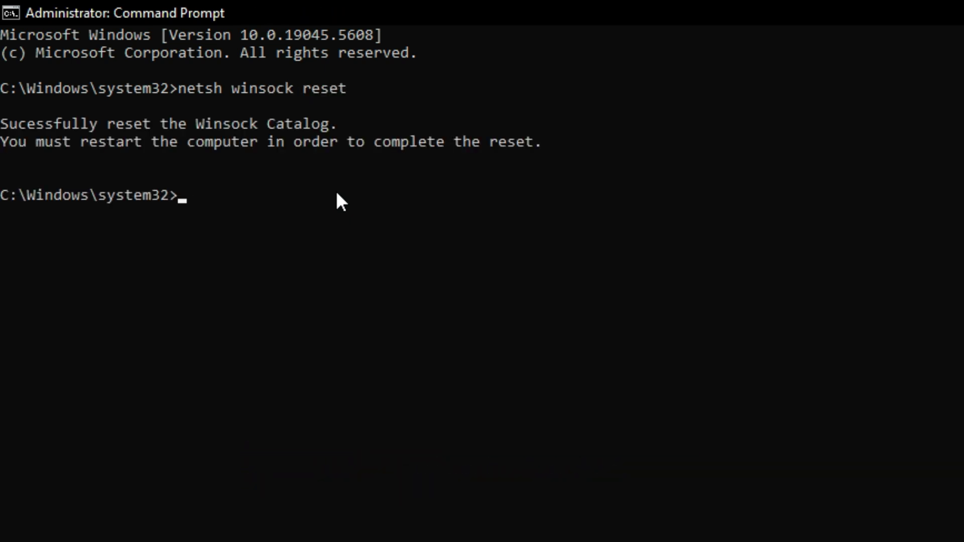
text(ne)
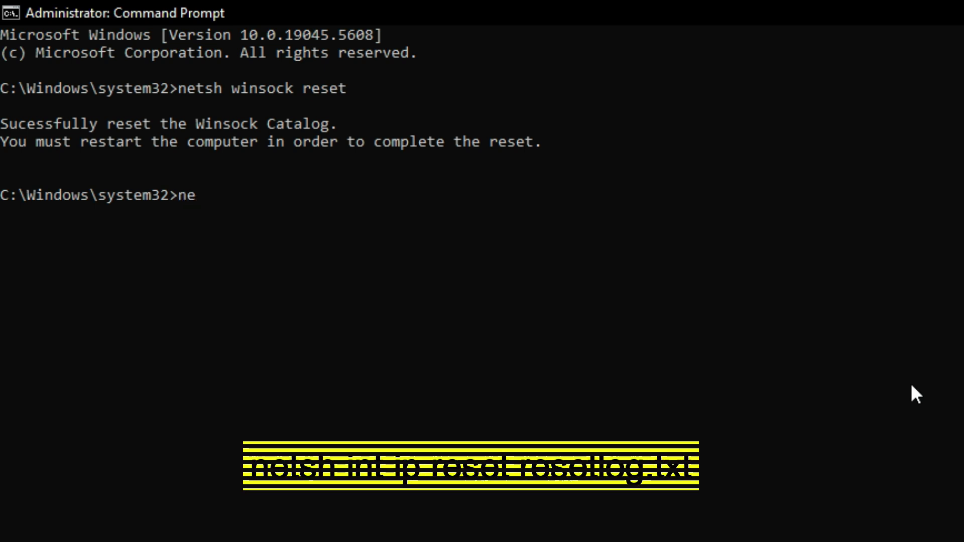
text(tsh in)
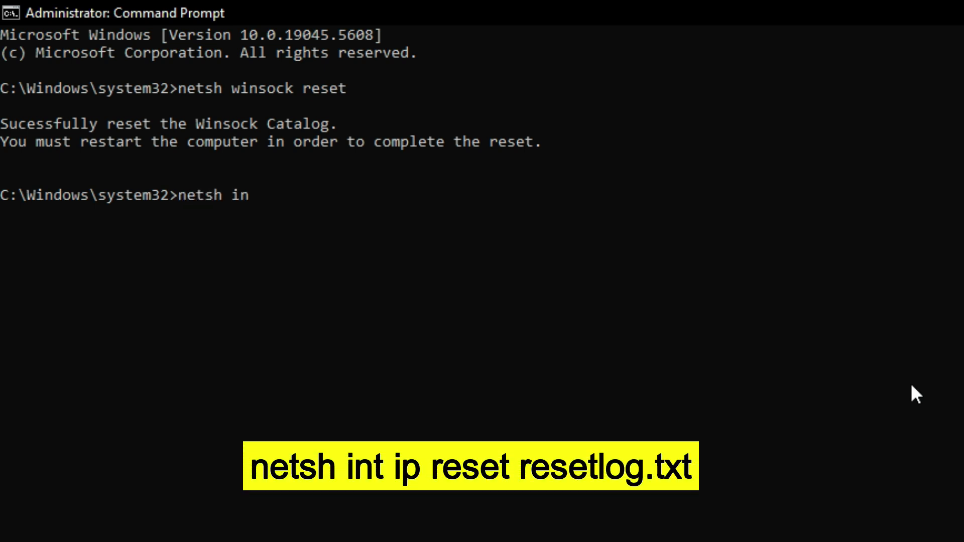
text(t ip reset rese)
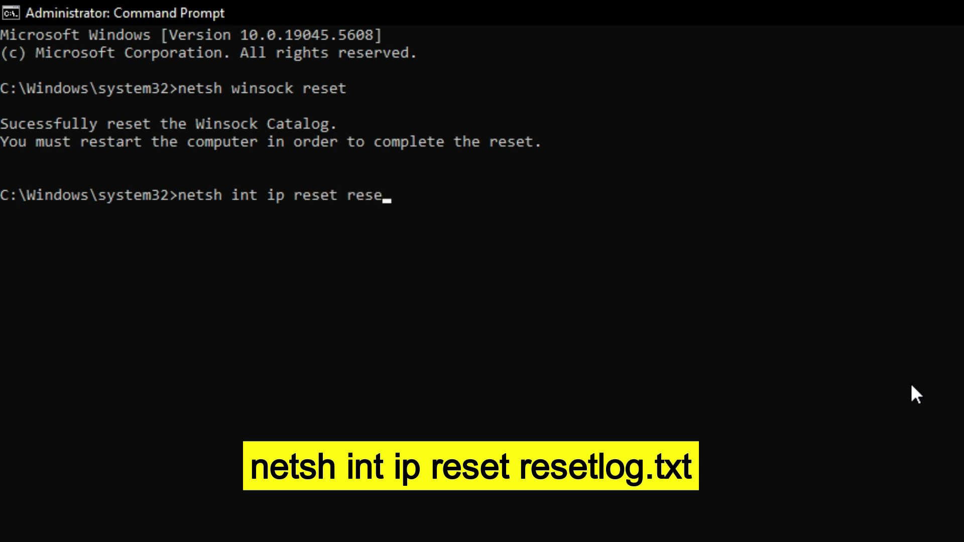
text(tlog.tx)
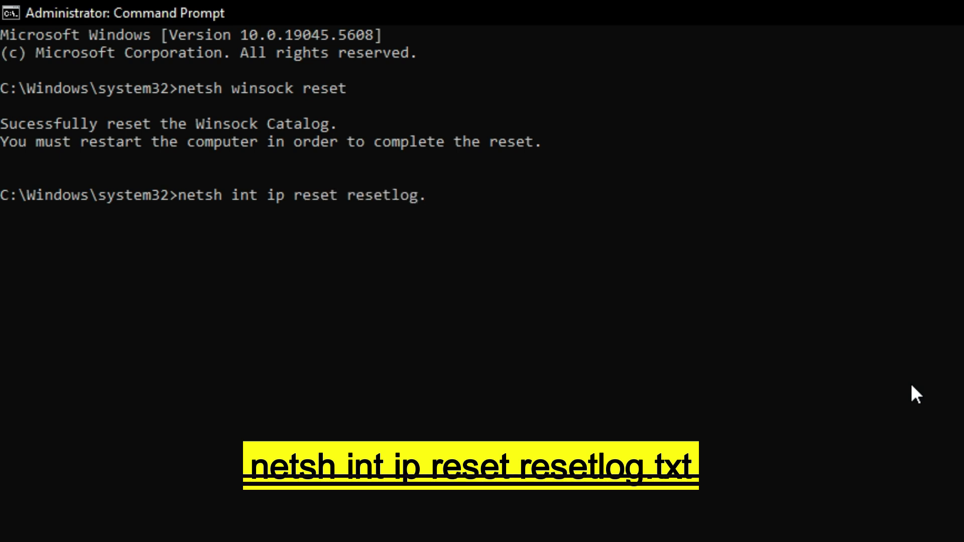
text(tx)
key(Return)
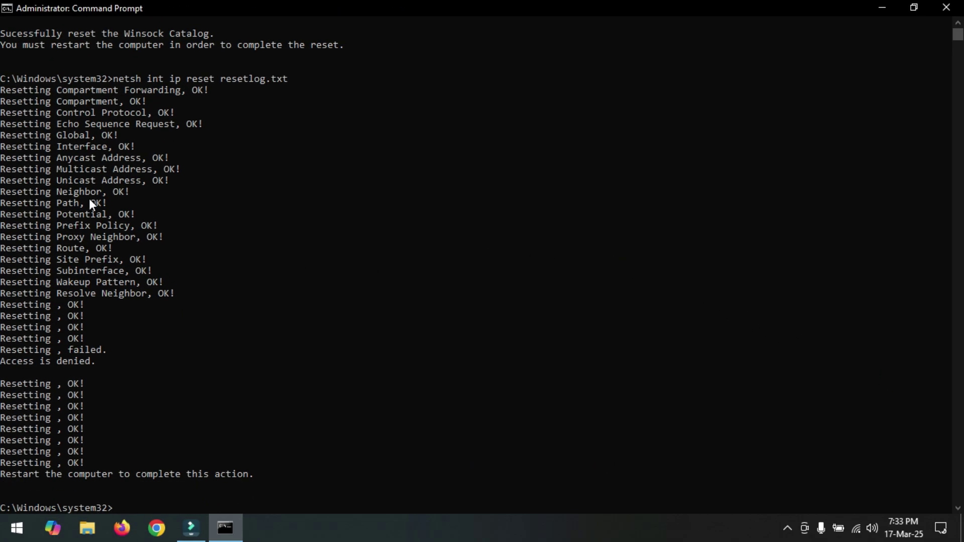
scroll(157, 356, down, 1)
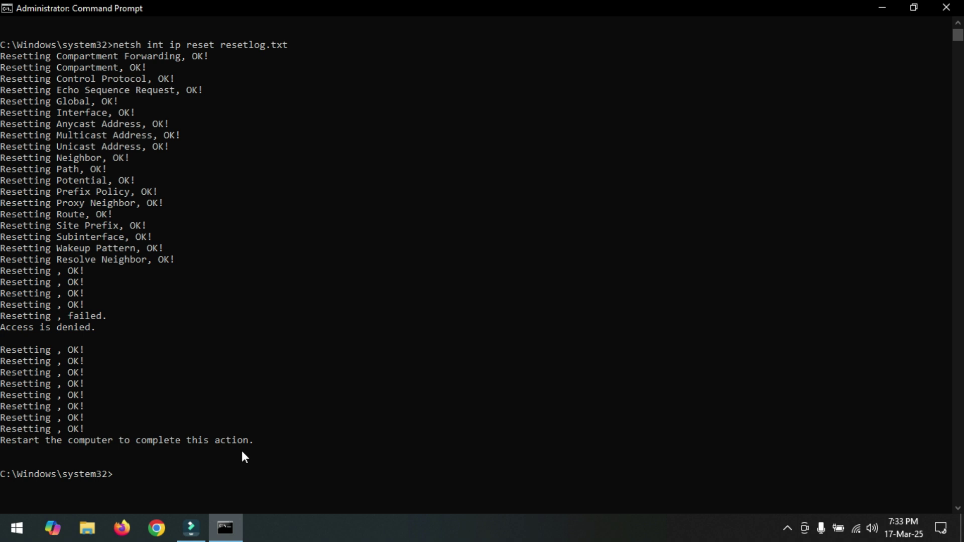
Exit Command Prompt, refresh the desktop twice, and open the Win+X quick-links menu
text(exit)
key(Return)
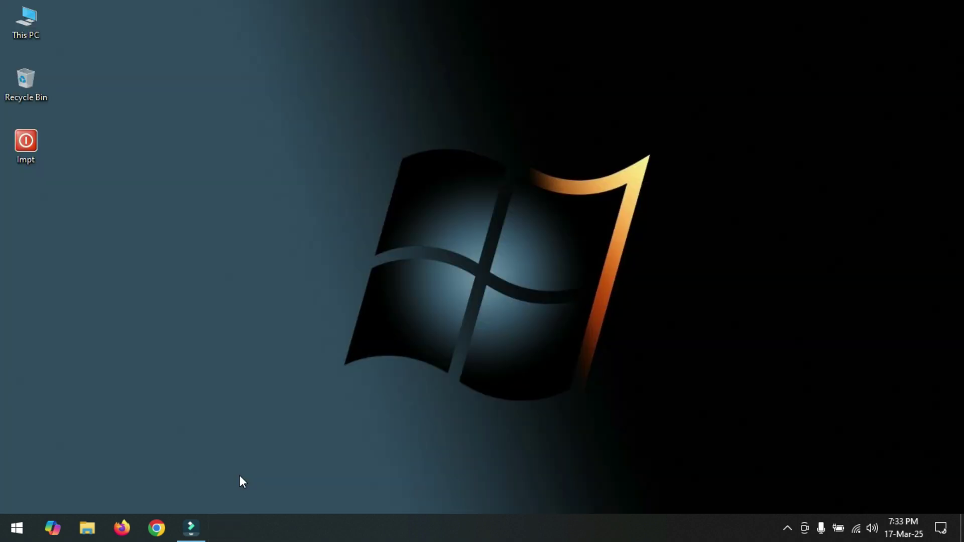
right_click(529, 241)
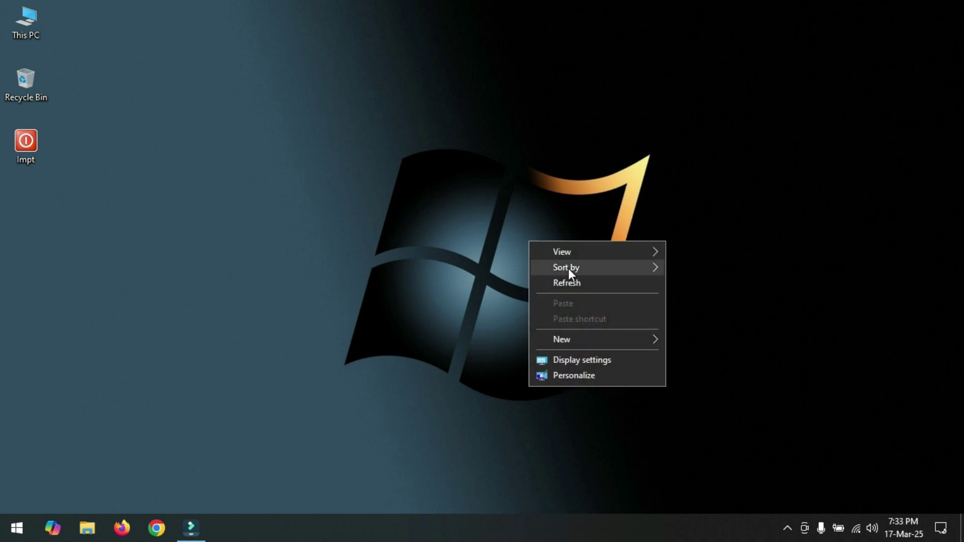
click(577, 280)
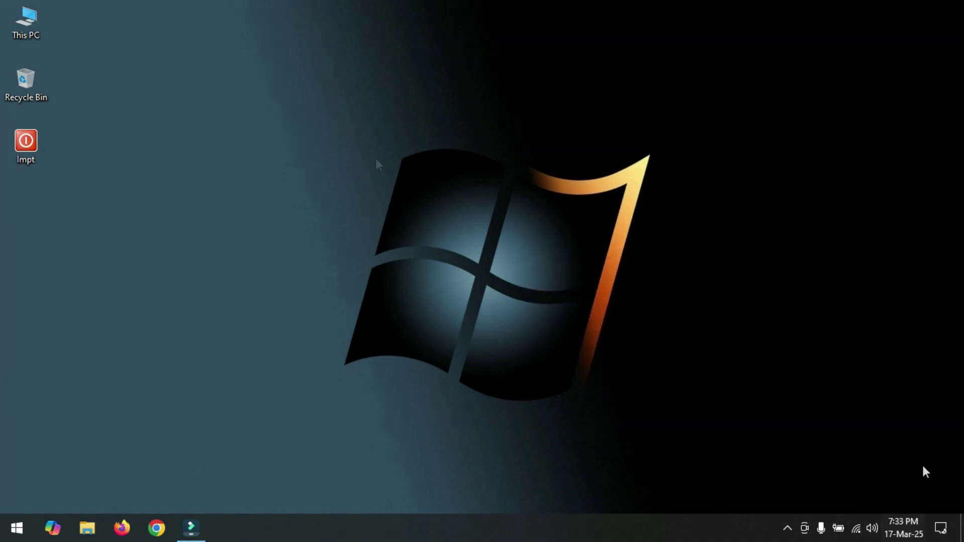
right_click(303, 172)
click(321, 214)
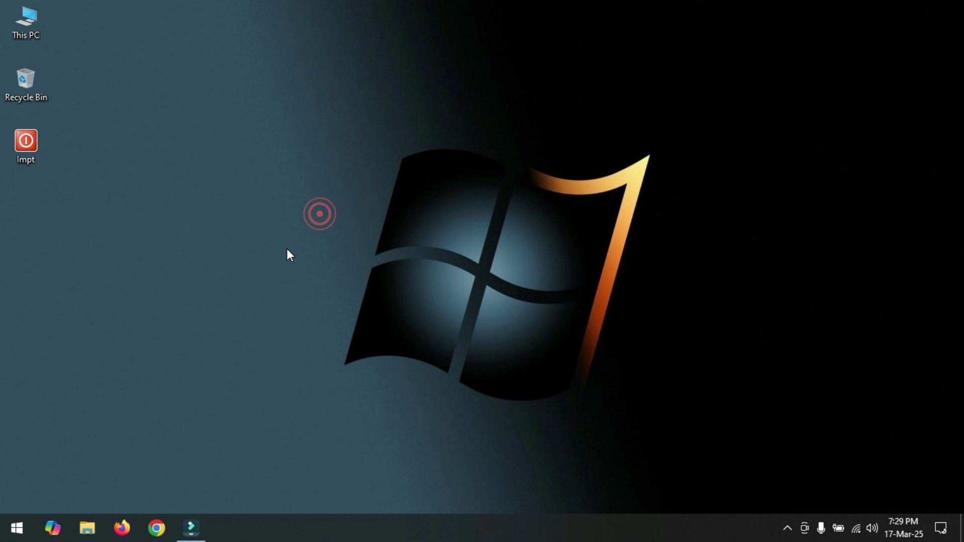
right_click(19, 536)
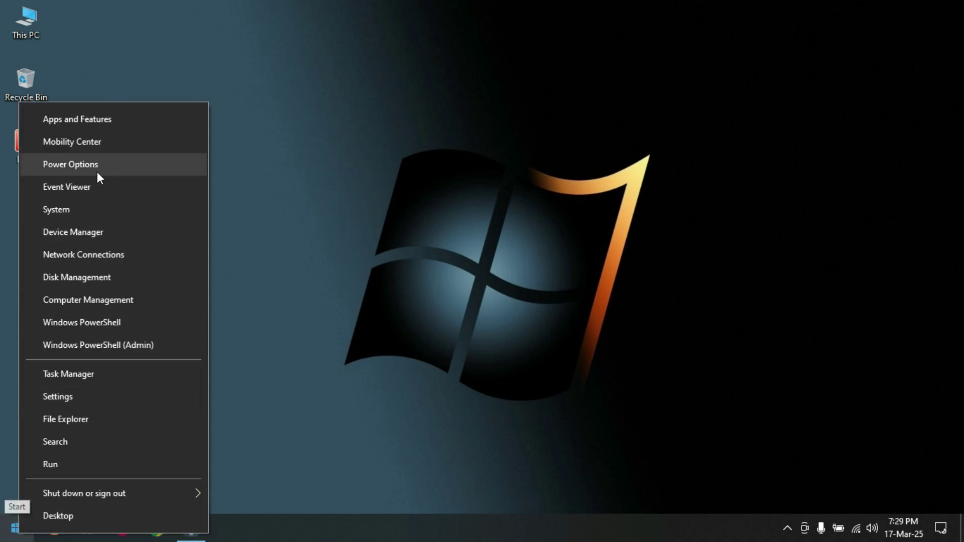
In Device Manager, uninstall the Intel Dual Band Wireless-AC 3168 under Network adapters, then close it
click(96, 236)
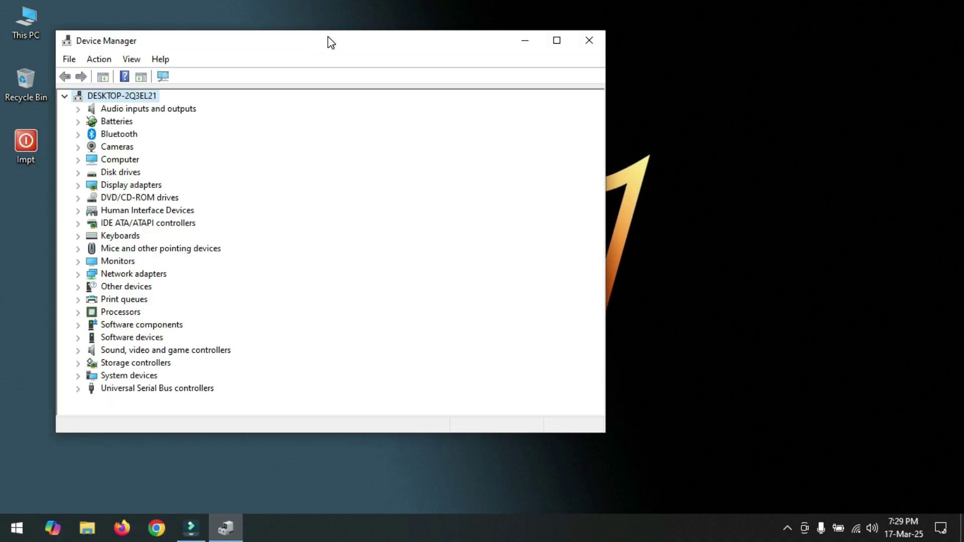
drag(332, 42, 579, 40)
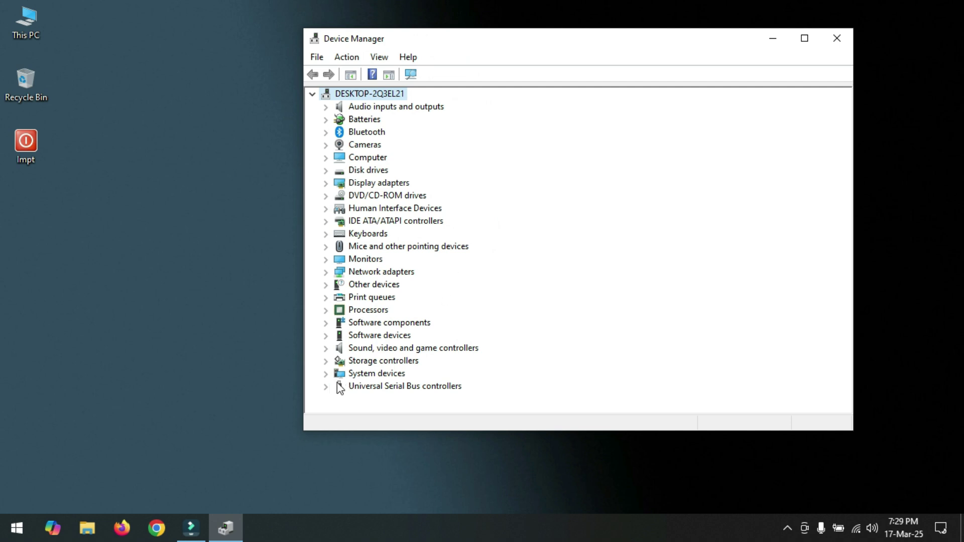
click(326, 273)
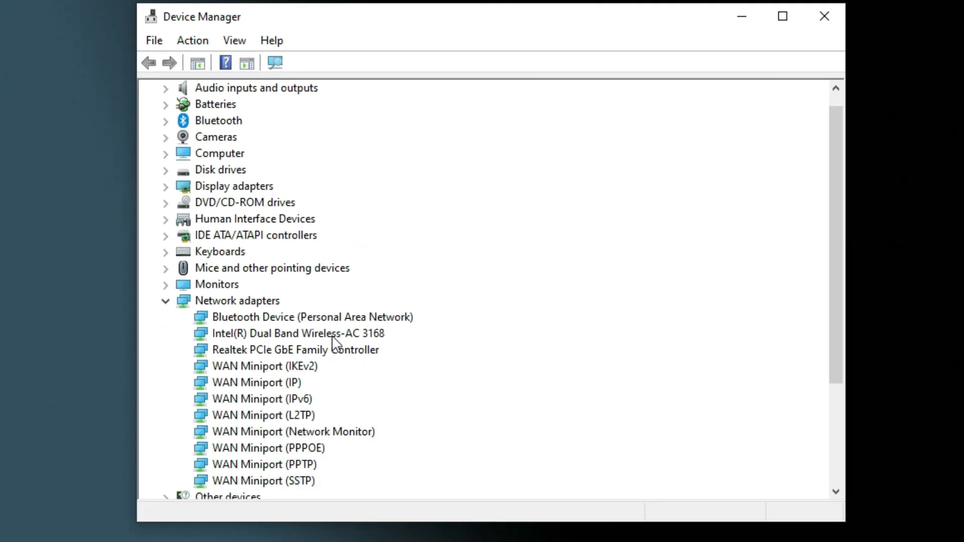
click(275, 336)
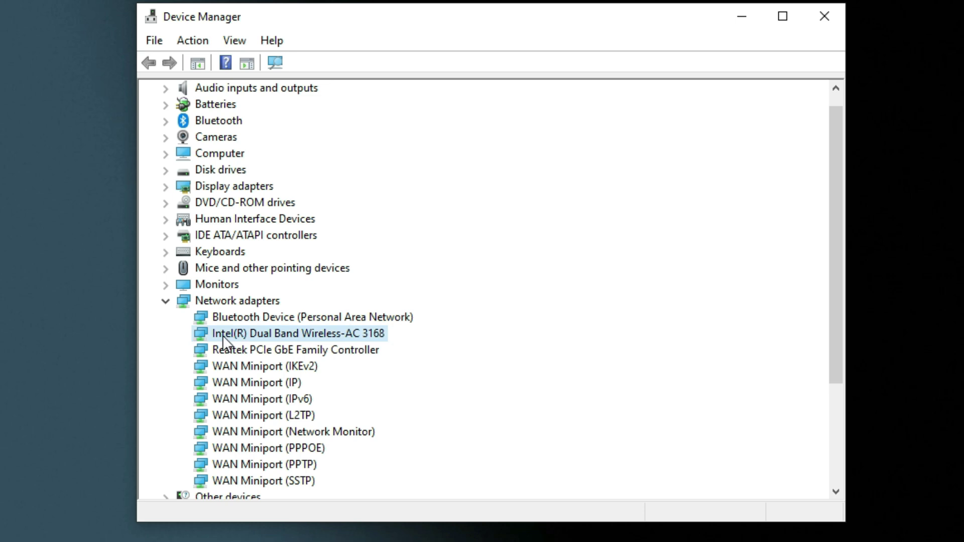
right_click(321, 337)
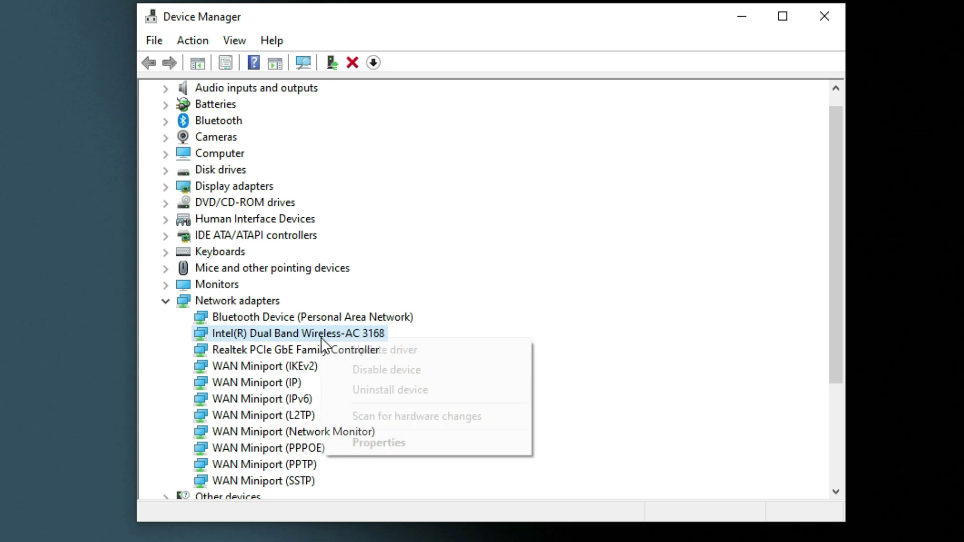
click(353, 397)
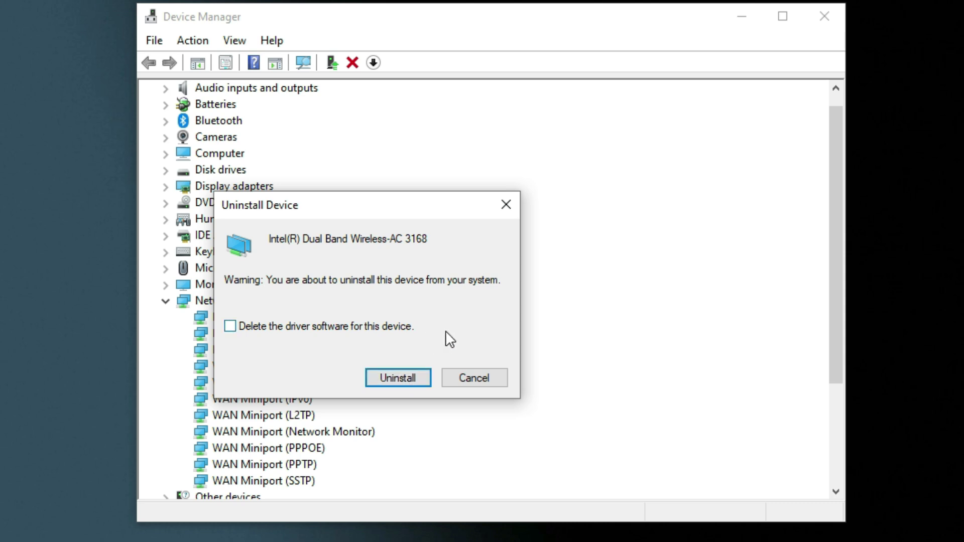
click(506, 205)
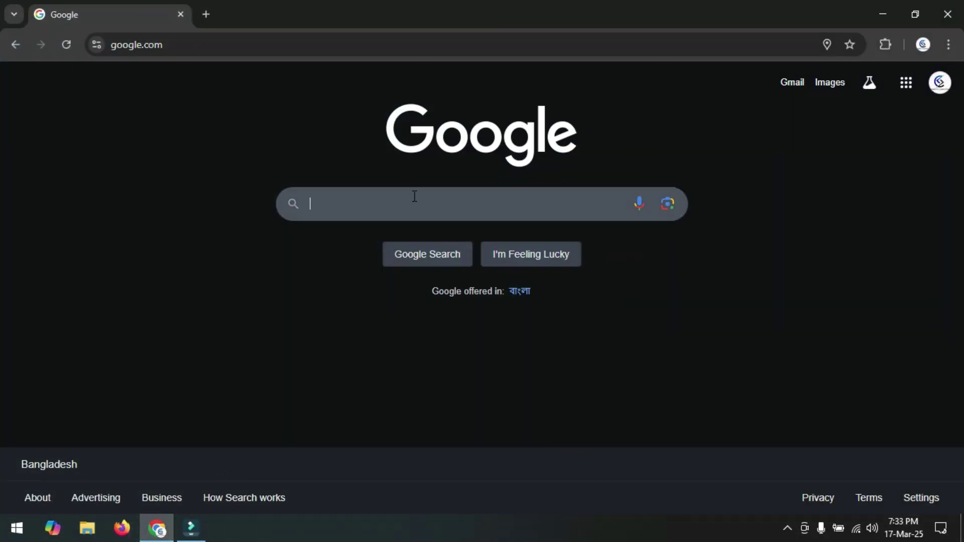
Google 'hp laptop drivers' and open the Official HP Drivers and Software Download result
text(hp)
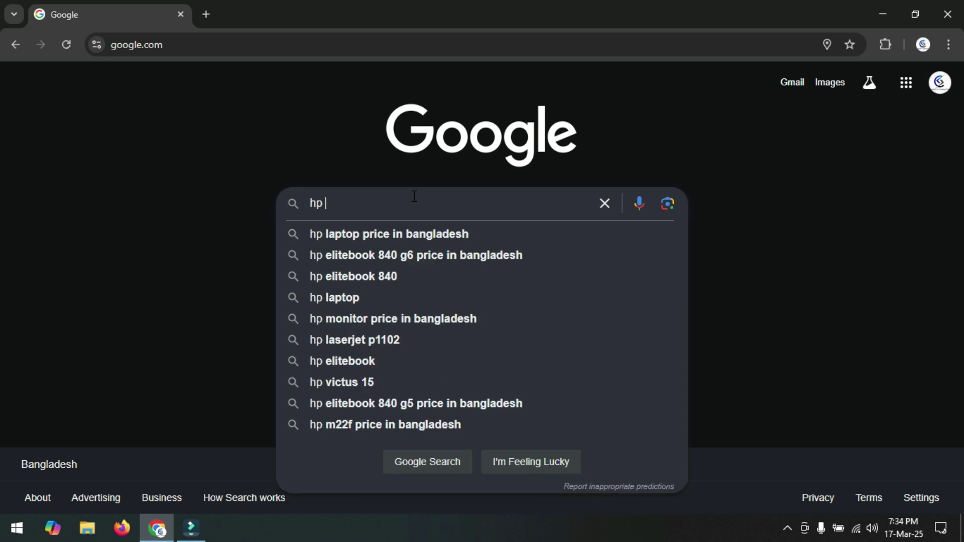
text( laptop driver)
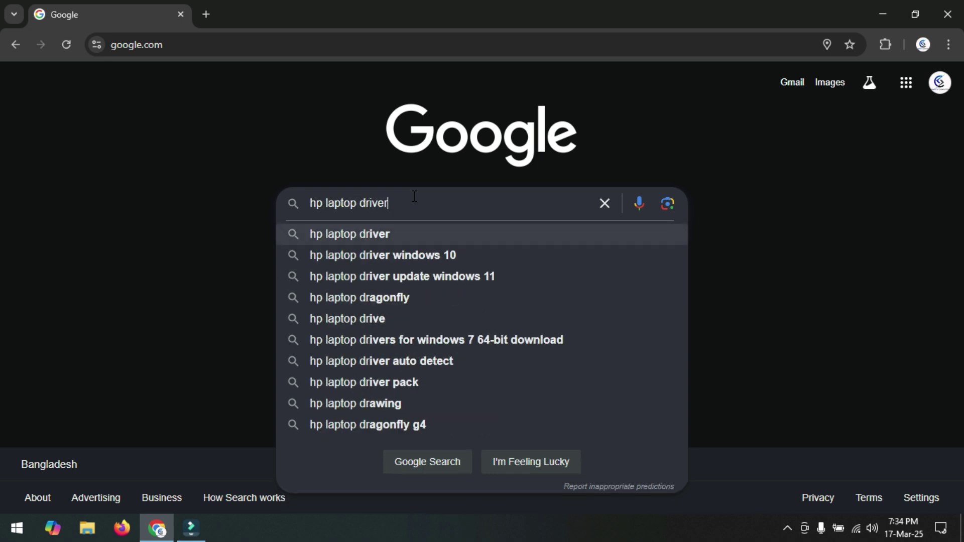
text(s)
key(Return)
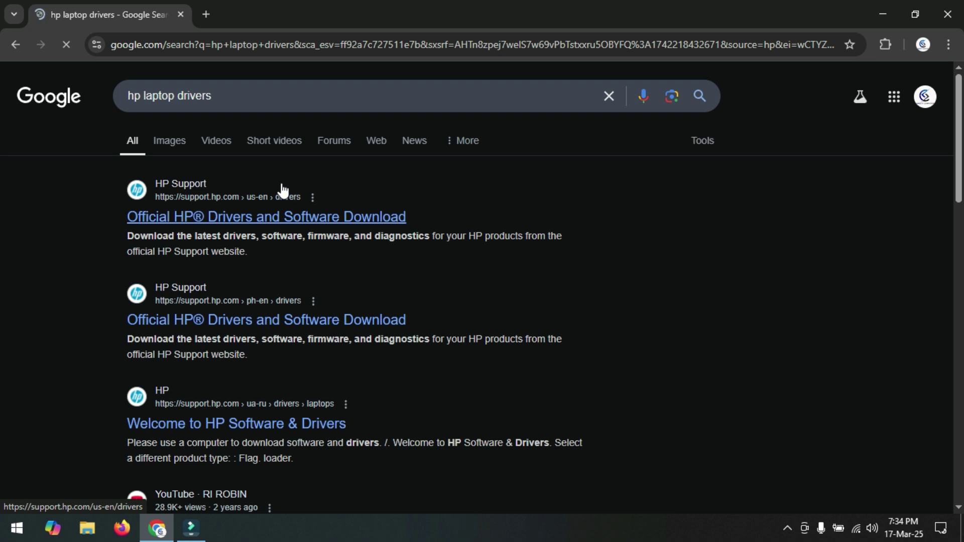
click(305, 224)
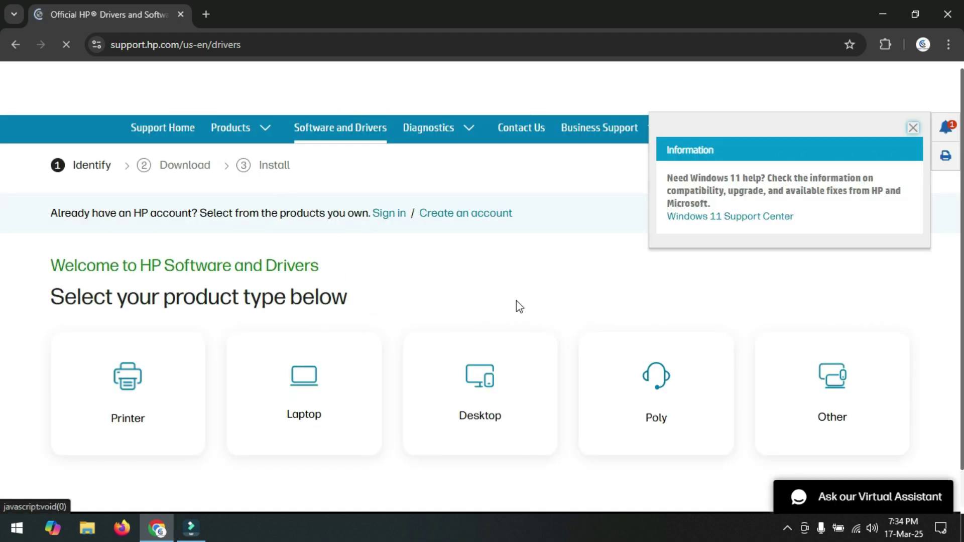
Choose Laptop as the product type and focus the serial number / product name search box
scroll(520, 301, down, 1)
click(330, 357)
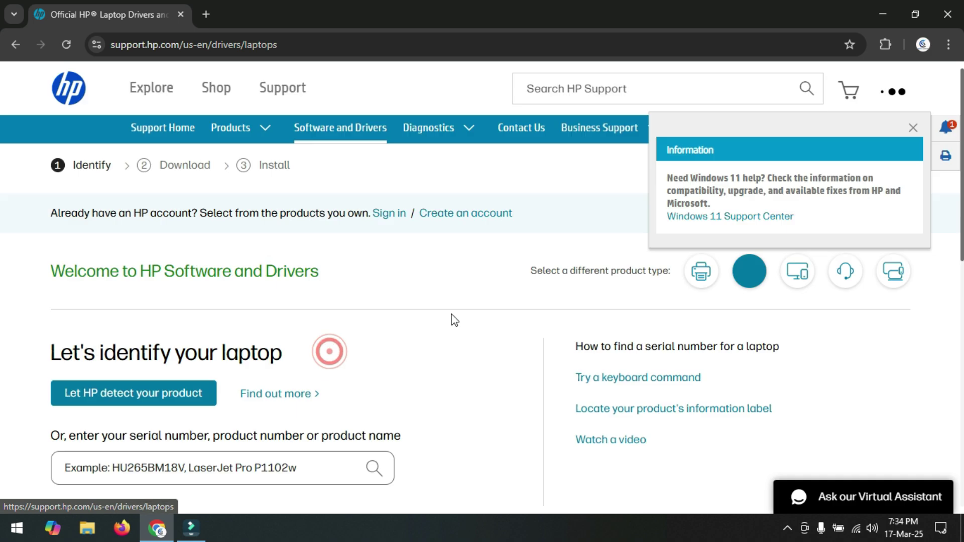
scroll(505, 324, down, 4)
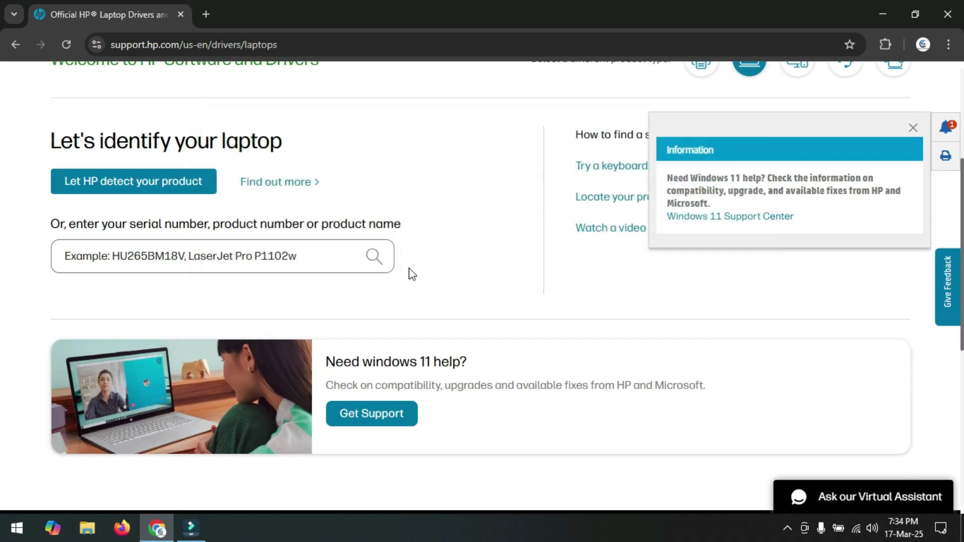
click(210, 258)
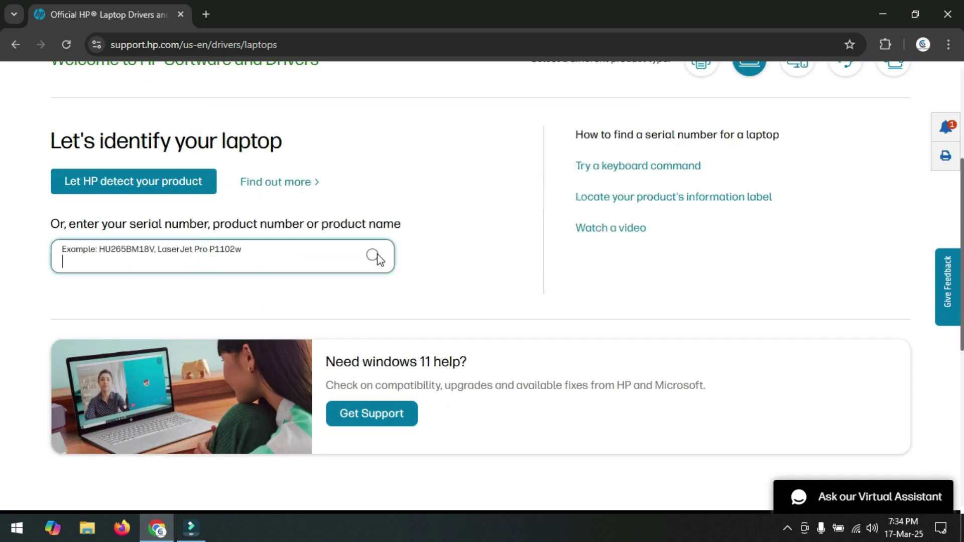
scroll(394, 239, down, 3)
scroll(395, 242, up, 1)
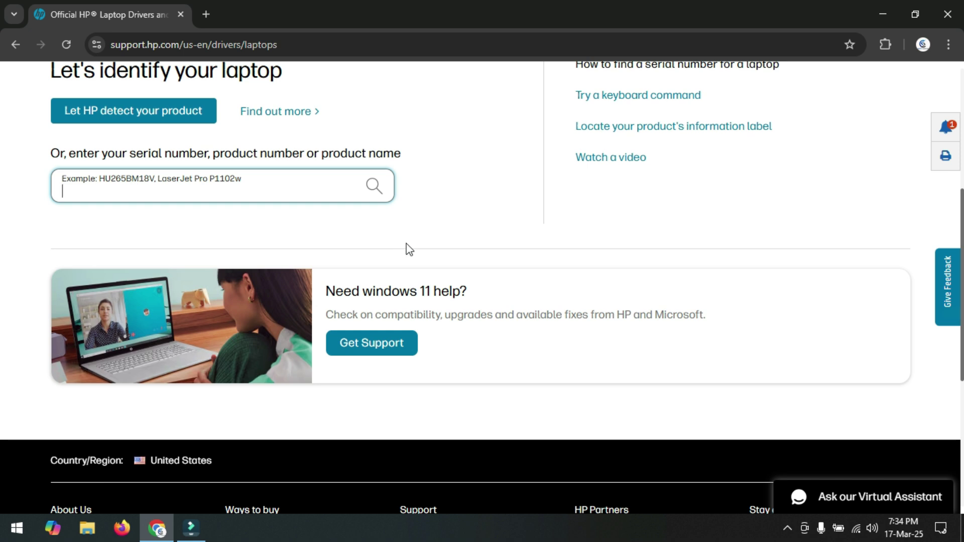
scroll(476, 216, up, 3)
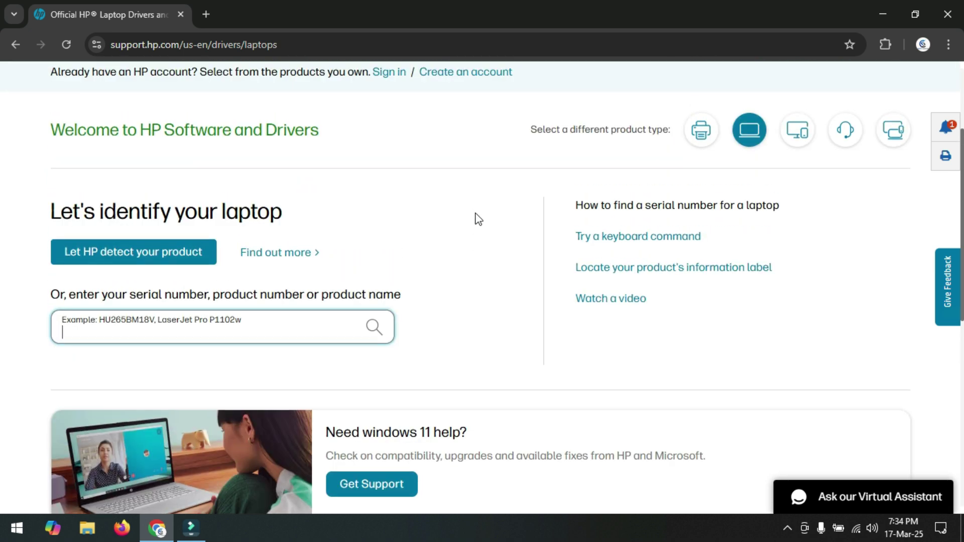